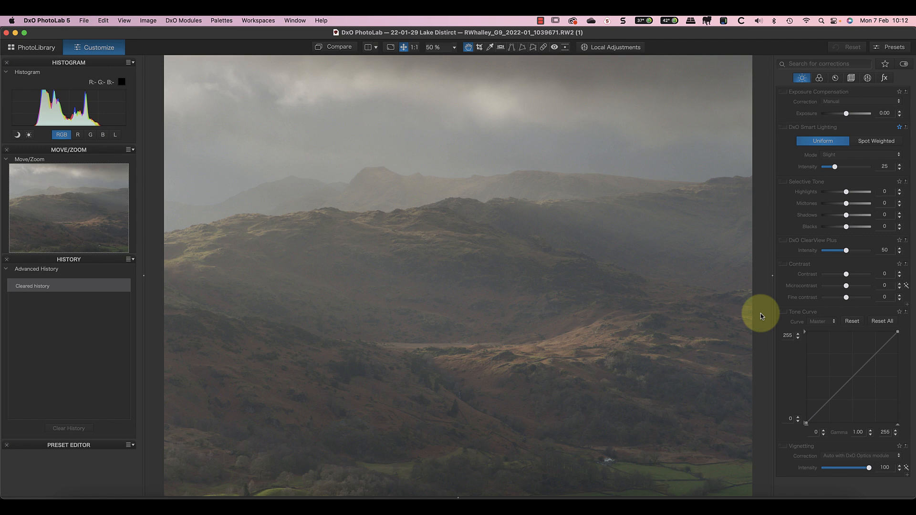
Examine the uncorrected photo's detail at 100% magnification and look over the available general purpose presets without applying one
{"action": "left_click", "coordinate": [414, 47]}
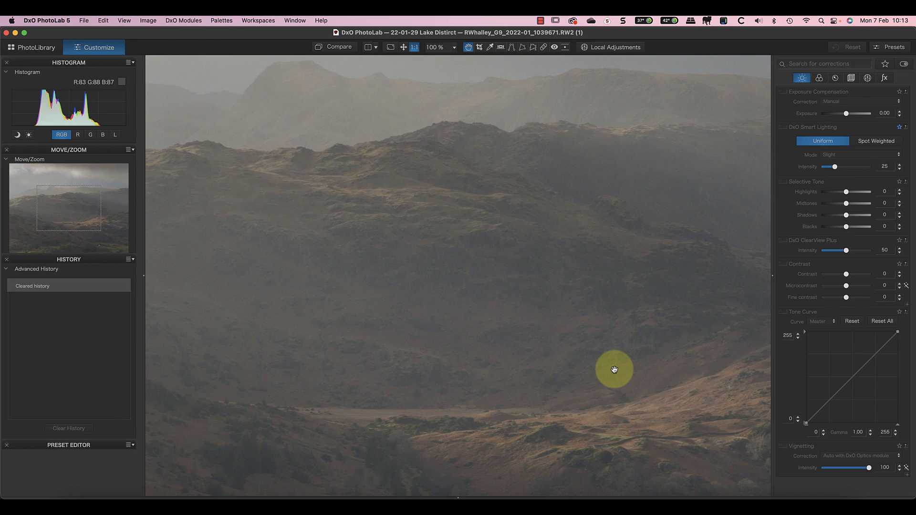
{"action": "left_click_drag", "start_coordinate": [88, 208], "coordinate": [118, 174]}
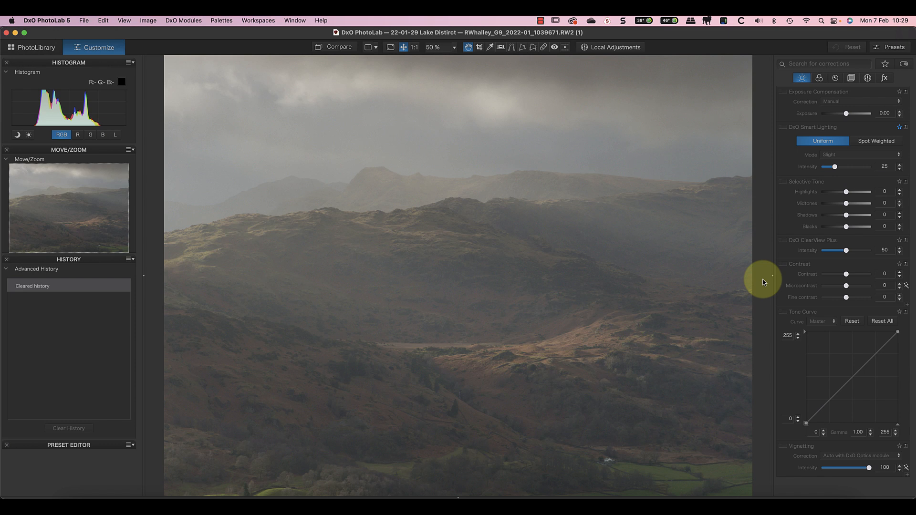
{"action": "left_click", "coordinate": [891, 48]}
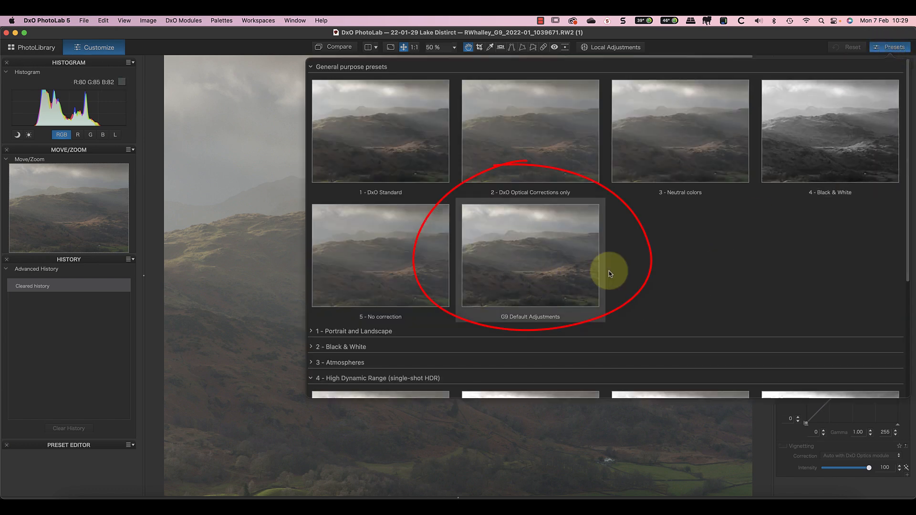
{"action": "left_click", "coordinate": [895, 46]}
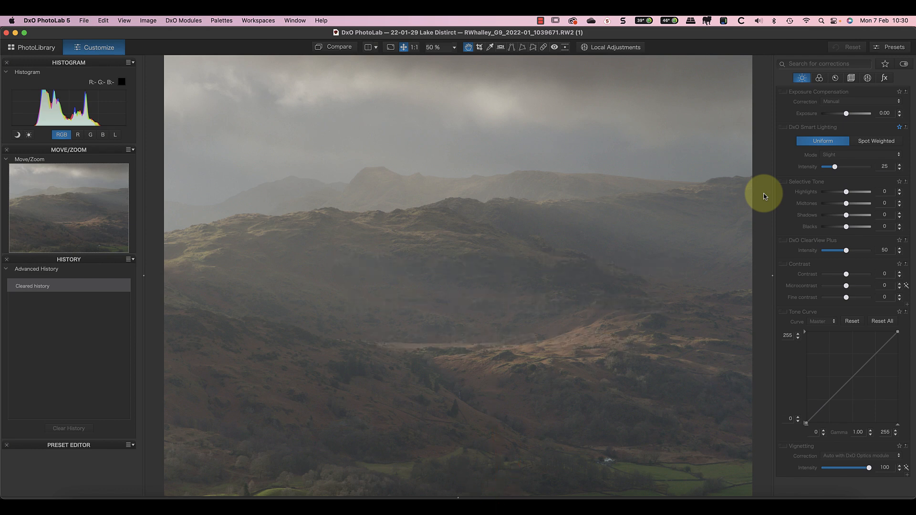
Enable DxO Smart Lighting in Uniform mode, try the Medium and Strong settings, and settle on Slight
{"action": "left_click", "coordinate": [784, 128]}
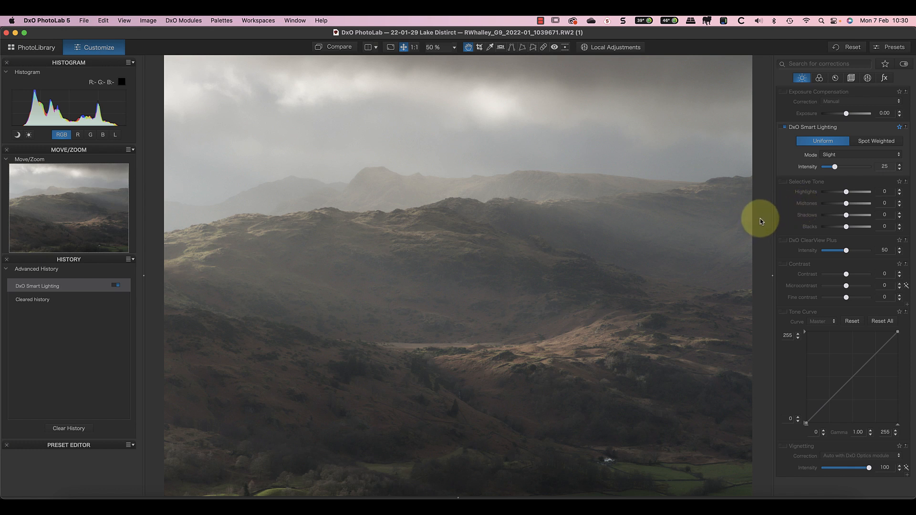
{"action": "left_click", "coordinate": [838, 156]}
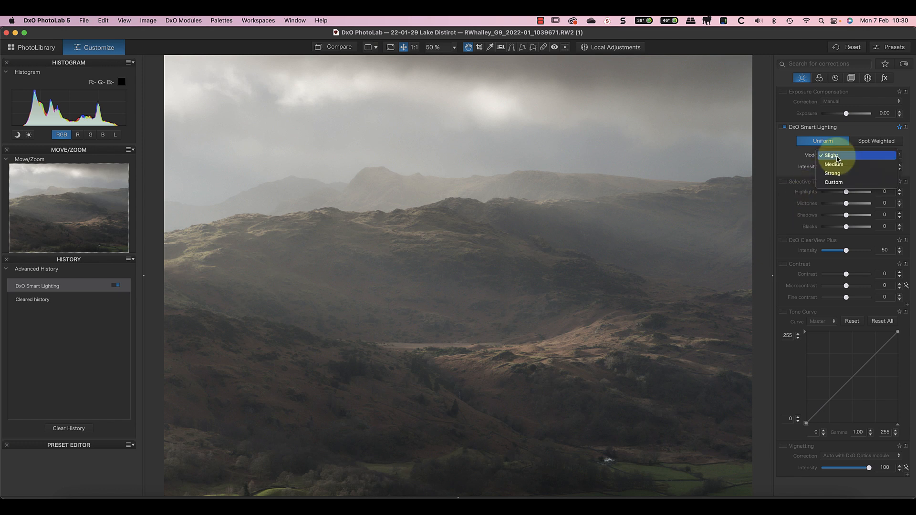
{"action": "left_click", "coordinate": [835, 164]}
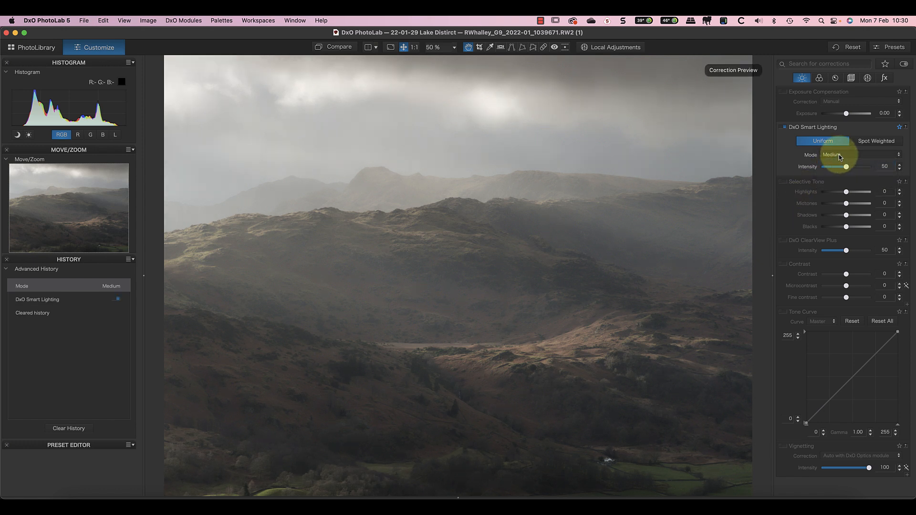
{"action": "left_click", "coordinate": [840, 156]}
{"action": "left_click", "coordinate": [833, 165]}
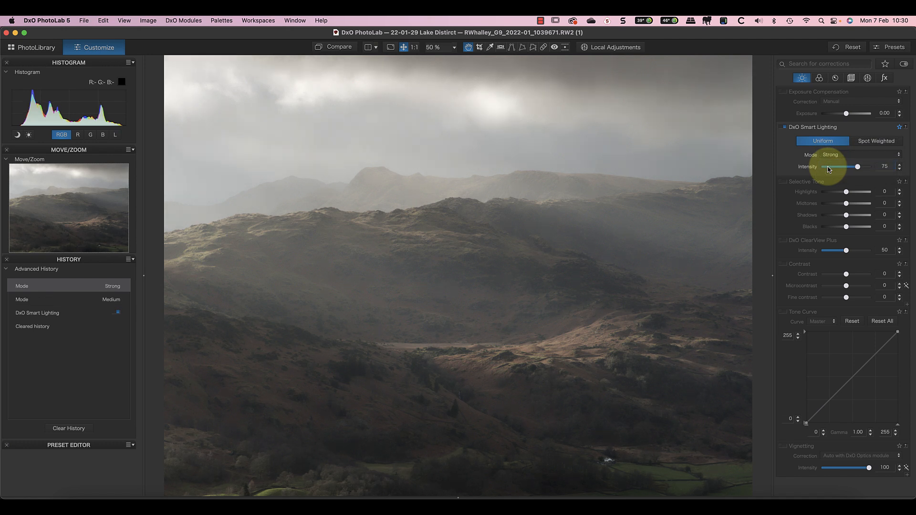
{"action": "left_click", "coordinate": [828, 155]}
{"action": "left_click", "coordinate": [836, 139]}
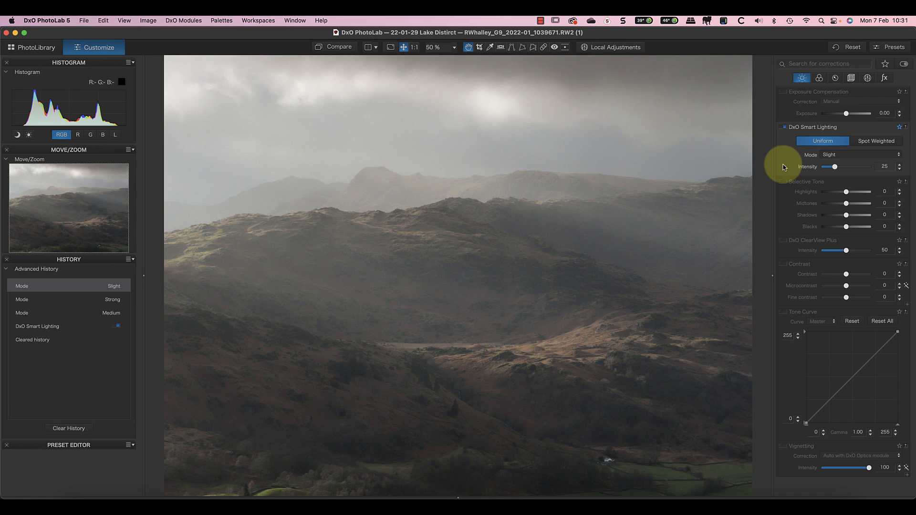
Enable DxO ClearView Plus and set its intensity to 9
{"action": "left_click", "coordinate": [785, 242]}
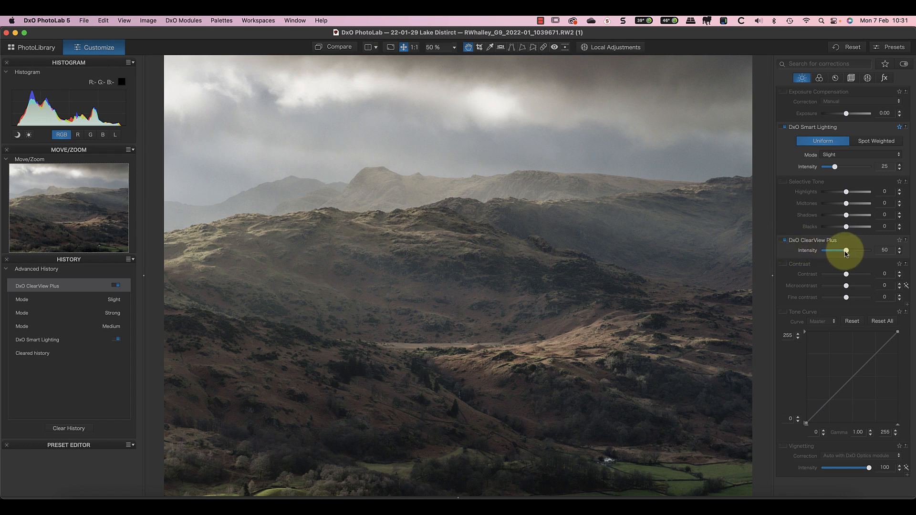
{"action": "left_click_drag", "start_coordinate": [846, 253], "coordinate": [827, 253]}
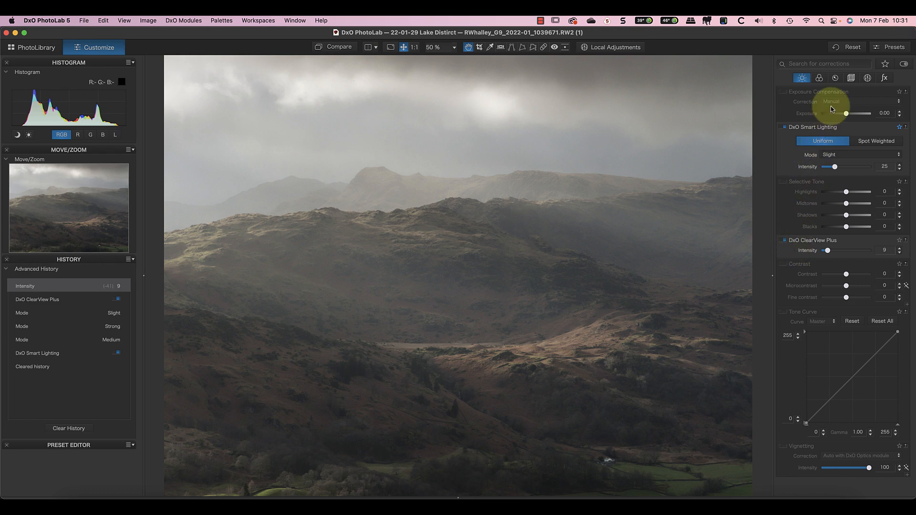
Apply DeepPRIME noise reduction and enable the Lens Sharpness and Chromatic Aberration corrections
{"action": "left_click", "coordinate": [836, 77]}
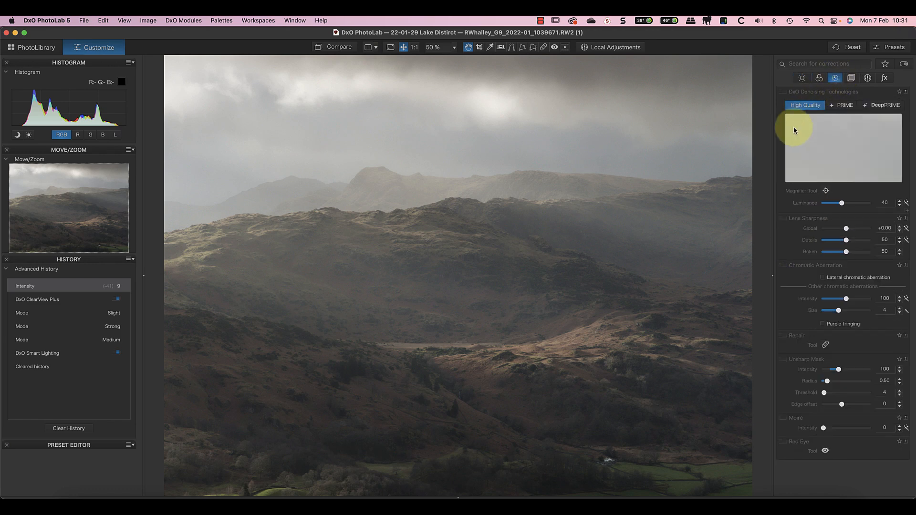
{"action": "left_click", "coordinate": [886, 106]}
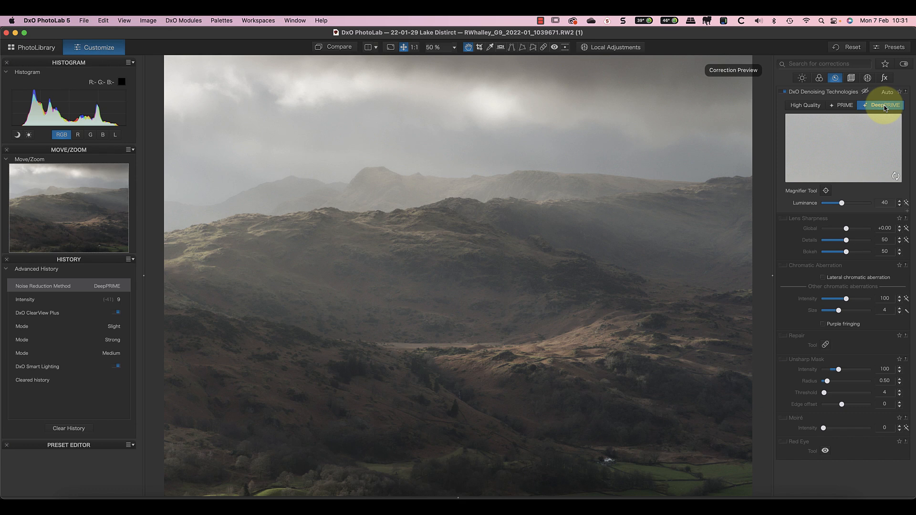
{"action": "left_click", "coordinate": [784, 219]}
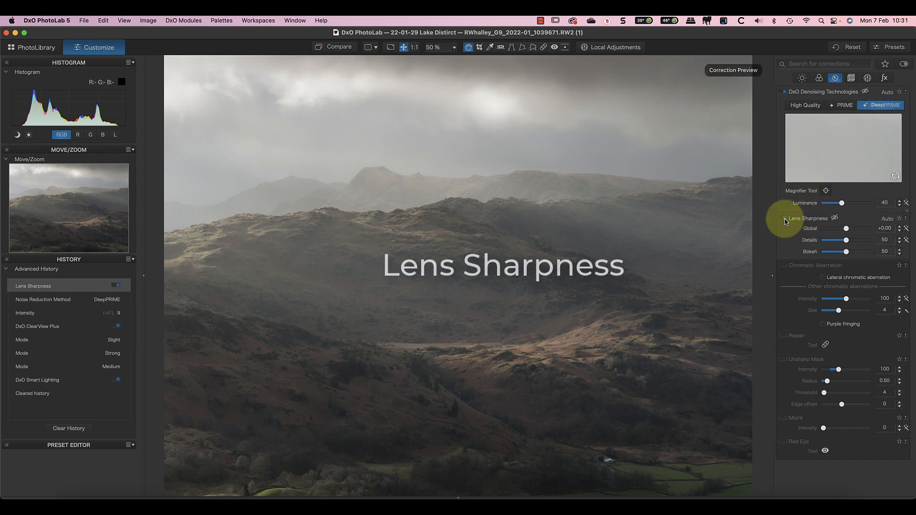
{"action": "left_click", "coordinate": [784, 267]}
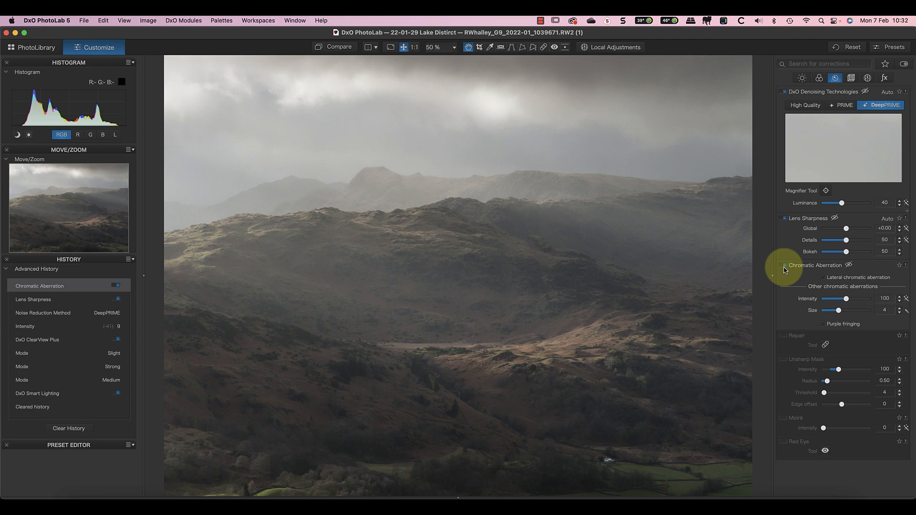
Enable the Distortion correction based on the DxO module and compare the corrected photo with the original
{"action": "left_click", "coordinate": [852, 79]}
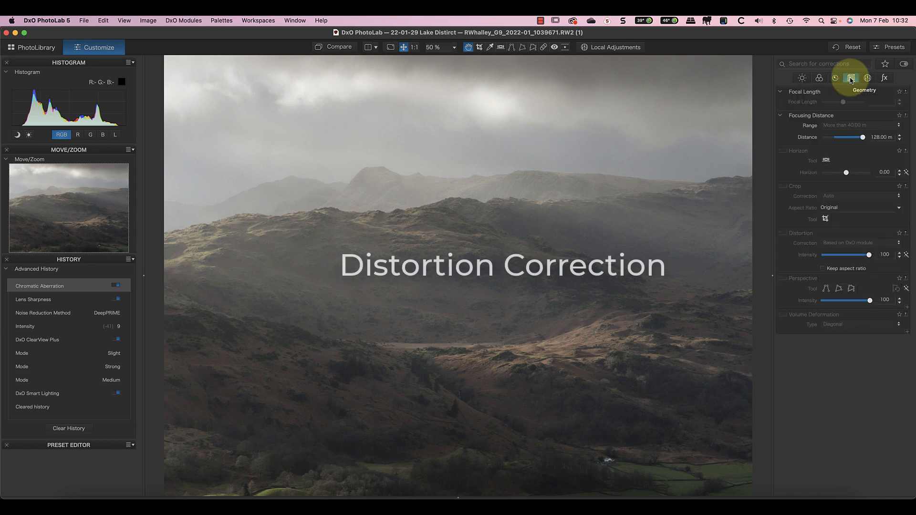
{"action": "left_click", "coordinate": [786, 235]}
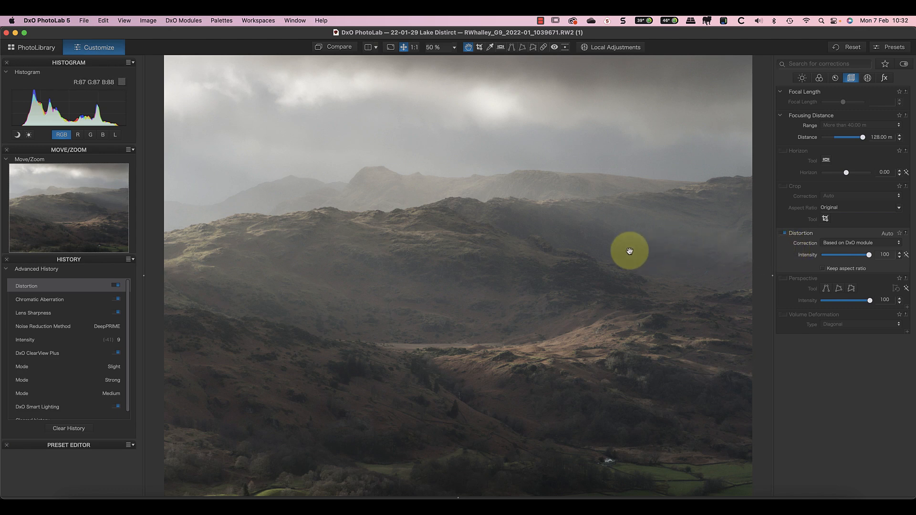
{"action": "left_click", "coordinate": [336, 47]}
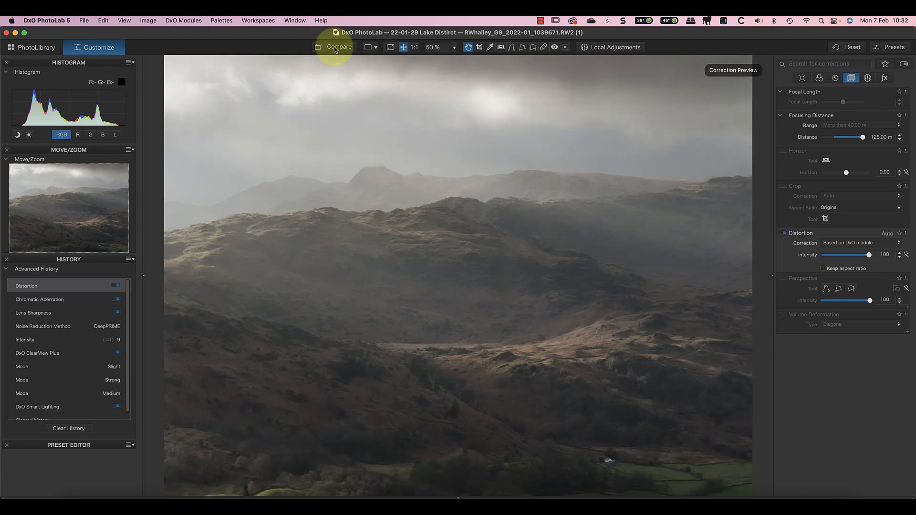
{"action": "left_click", "coordinate": [335, 49]}
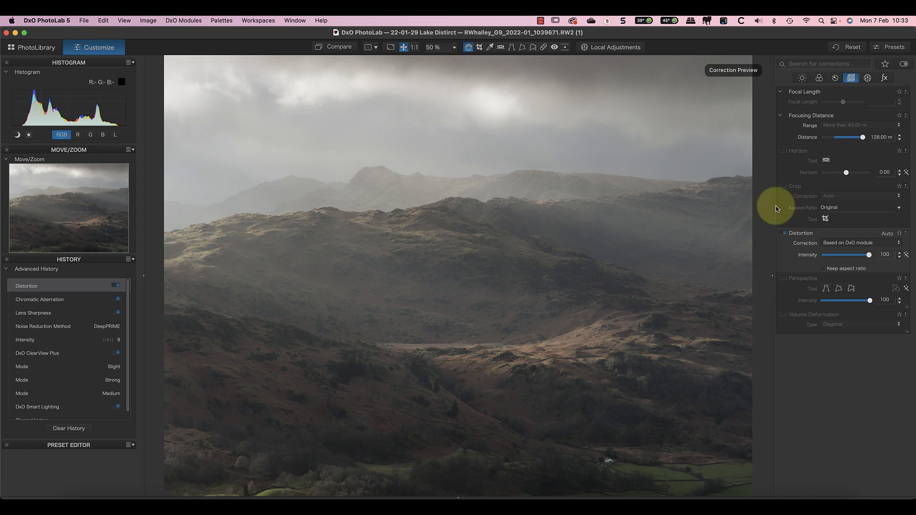
Enable Color Rendering with the Camera Body category and the Olympus EPL8, EPL9, EPL10, OM-D E-M1, OM-D E-M5 MkII, OM-D E-M10 MkII & MkIII rendering
{"action": "left_click", "coordinate": [820, 79]}
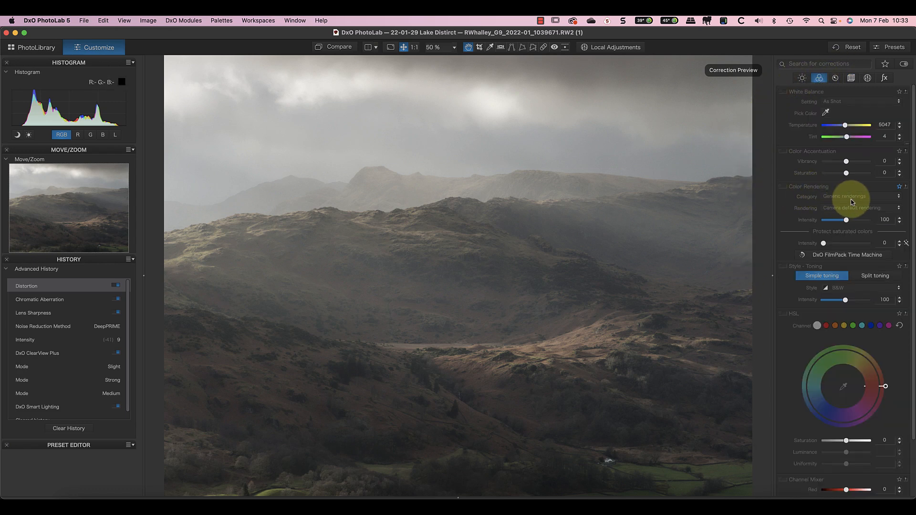
{"action": "left_click", "coordinate": [783, 186]}
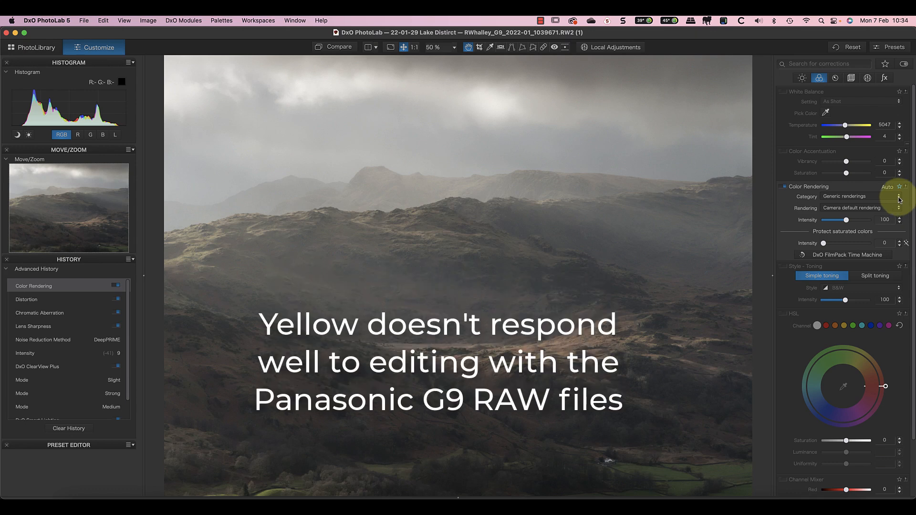
{"action": "left_click", "coordinate": [900, 200]}
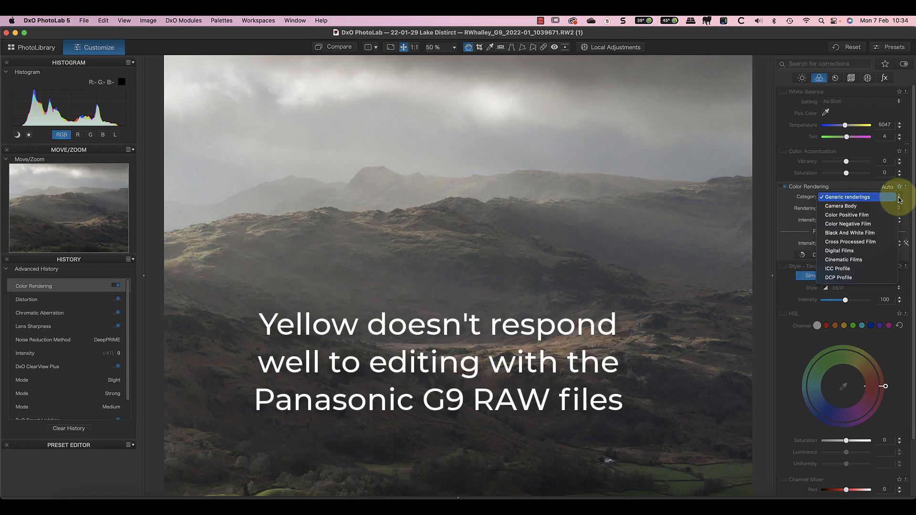
{"action": "left_click", "coordinate": [850, 207]}
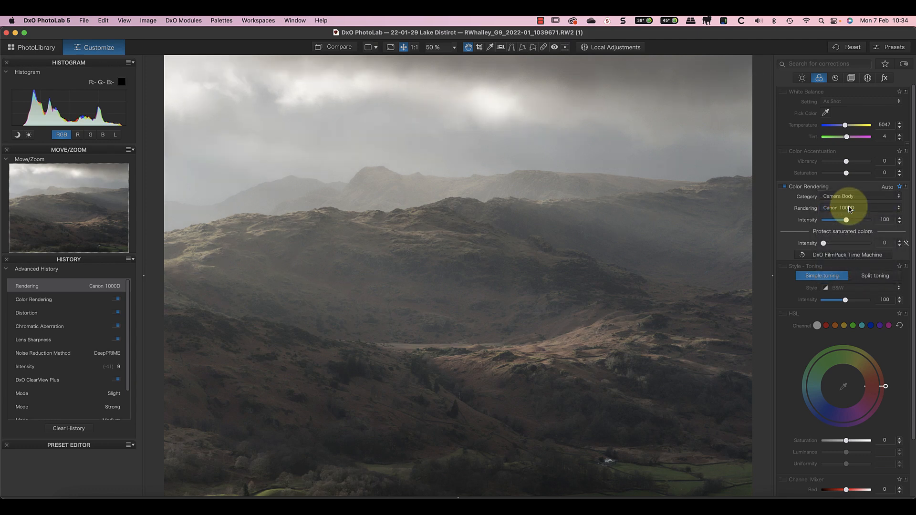
{"action": "left_click", "coordinate": [901, 211]}
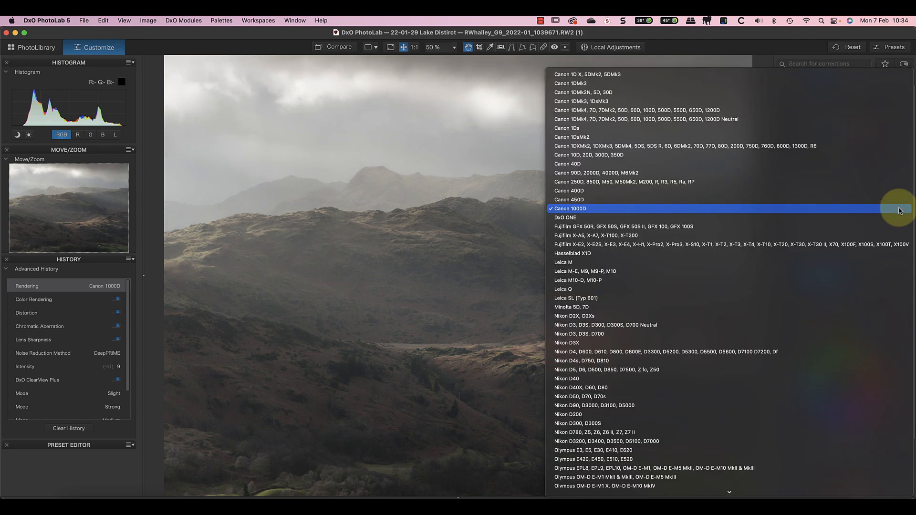
{"action": "scroll", "coordinate": [816, 265], "scroll_direction": "down", "scroll_amount": 5}
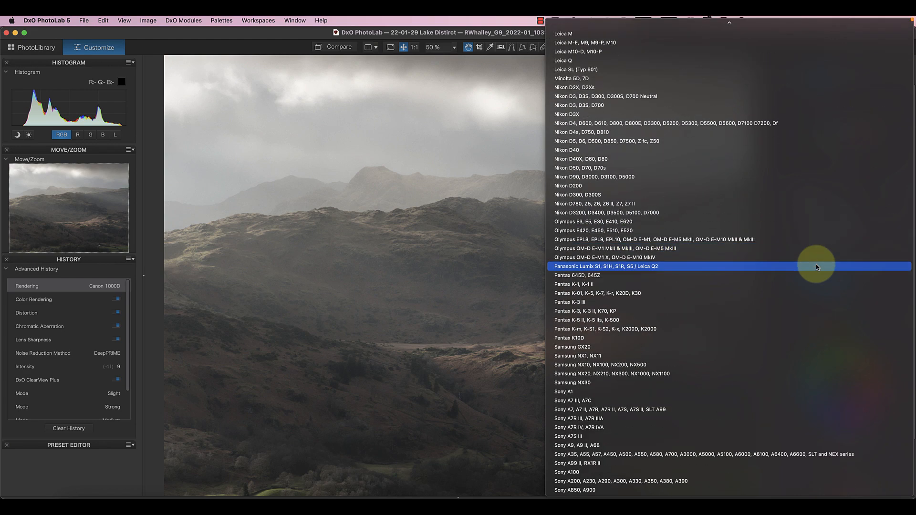
{"action": "scroll", "coordinate": [818, 267], "scroll_direction": "up", "scroll_amount": 2}
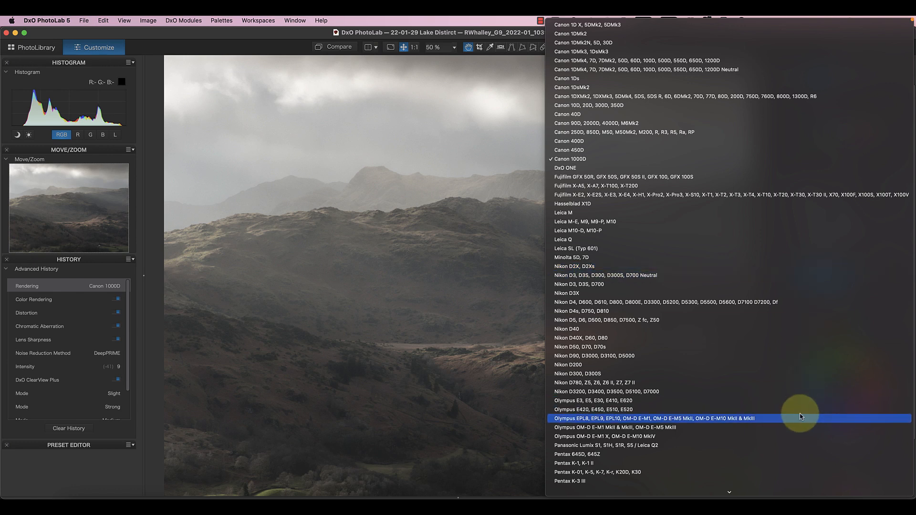
{"action": "left_click", "coordinate": [634, 419]}
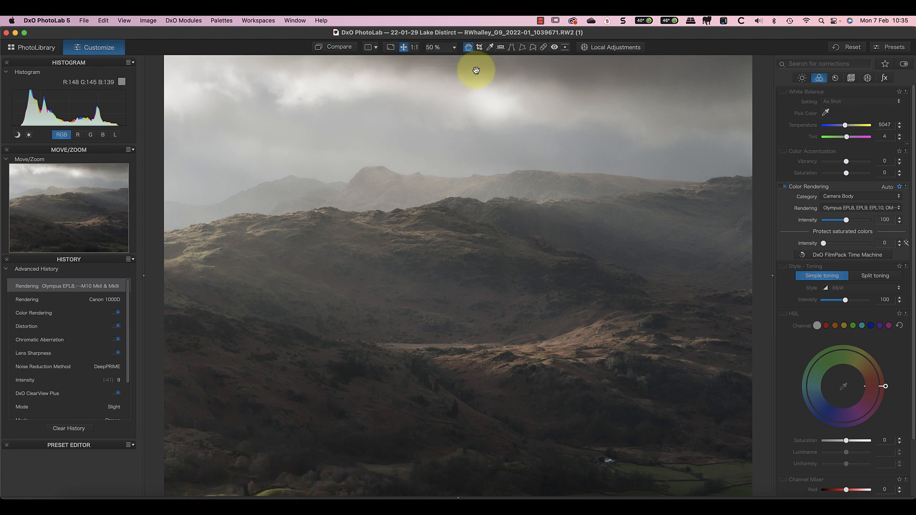
Crop the photo unconstrained to about 5144 x 3689 px by trimming thin strips off its bottom and top edges
{"action": "left_click", "coordinate": [479, 46]}
{"action": "left_click_drag", "start_coordinate": [454, 483], "coordinate": [454, 470]}
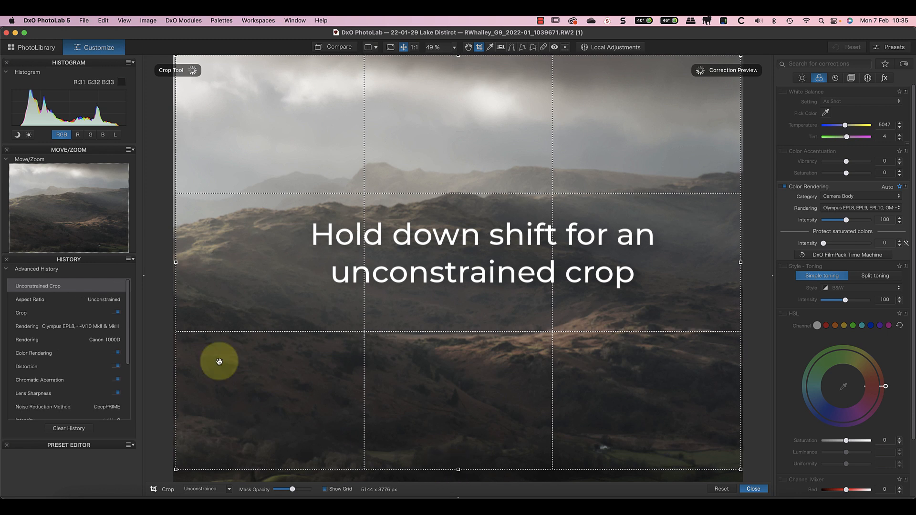
{"action": "left_click", "coordinate": [176, 262]}
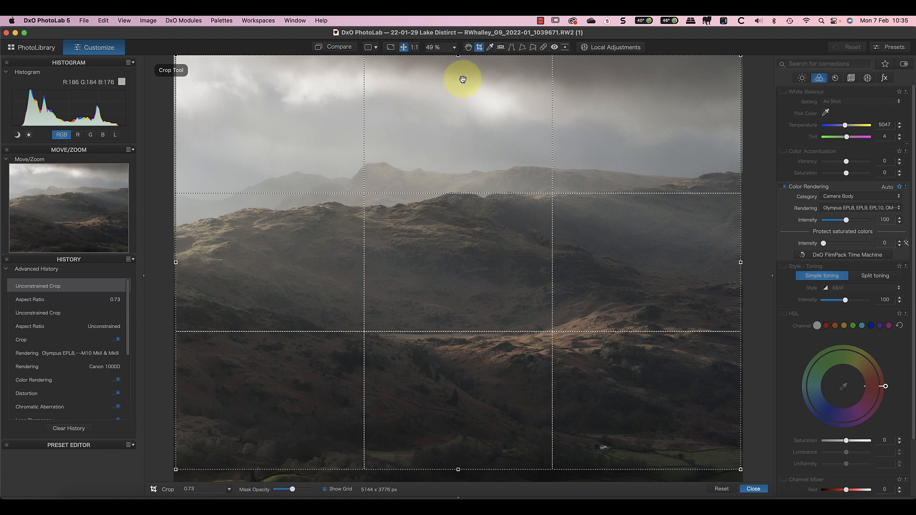
{"action": "left_click_drag", "start_coordinate": [458, 56], "coordinate": [457, 64]}
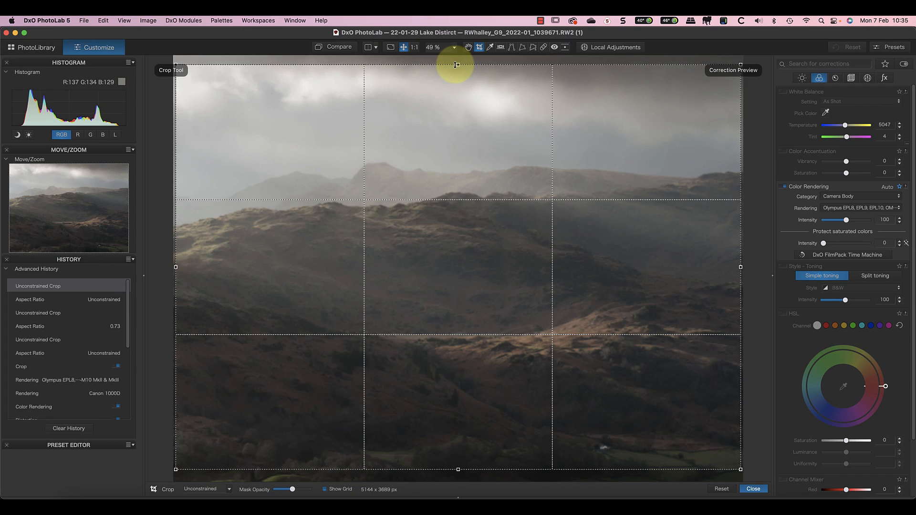
{"action": "left_click", "coordinate": [754, 489]}
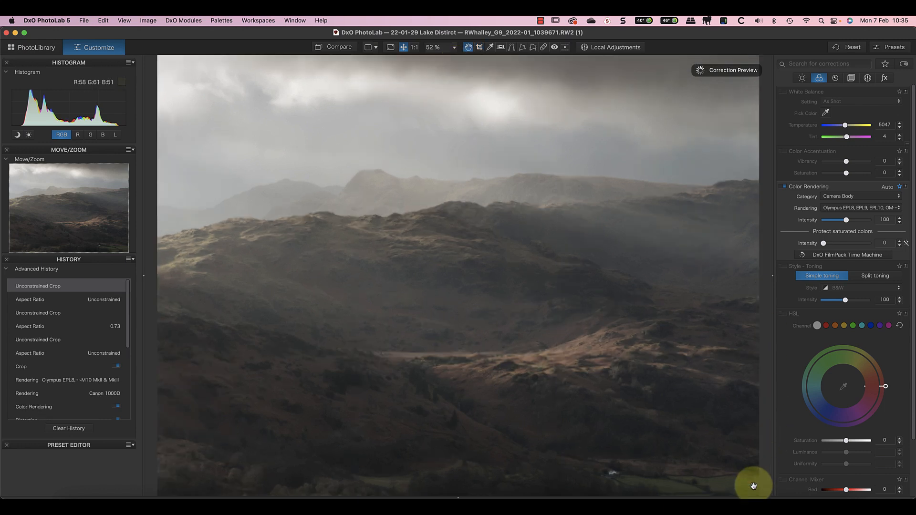
Compare the cropped photo and its new color rendering with the original image
{"action": "left_click", "coordinate": [339, 51]}
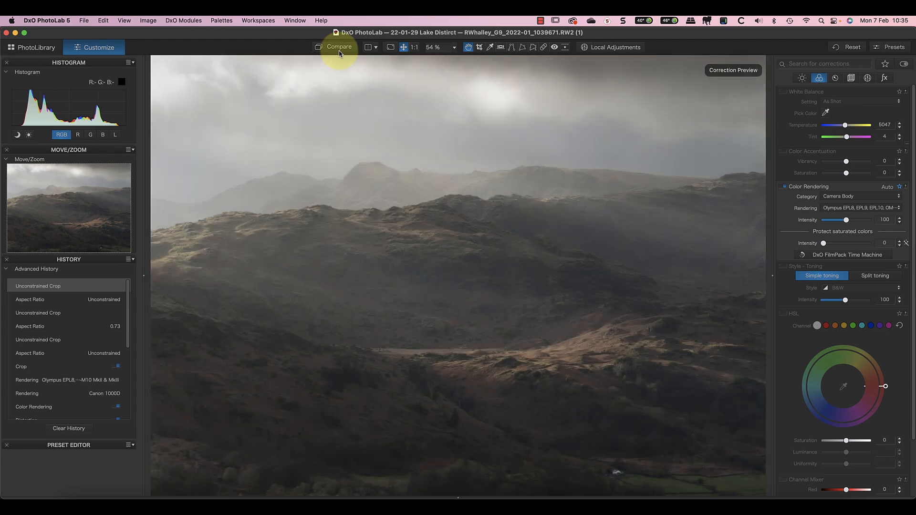
{"action": "left_click", "coordinate": [340, 53]}
{"action": "left_click", "coordinate": [340, 52]}
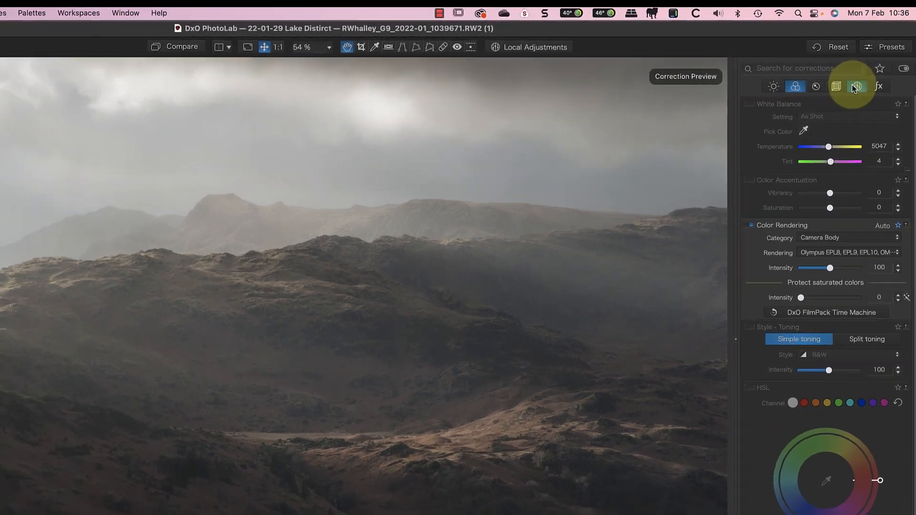
Add a Control Line local adjustment that fades from the lower sky down to the middle of the hillside
{"action": "left_click", "coordinate": [869, 79]}
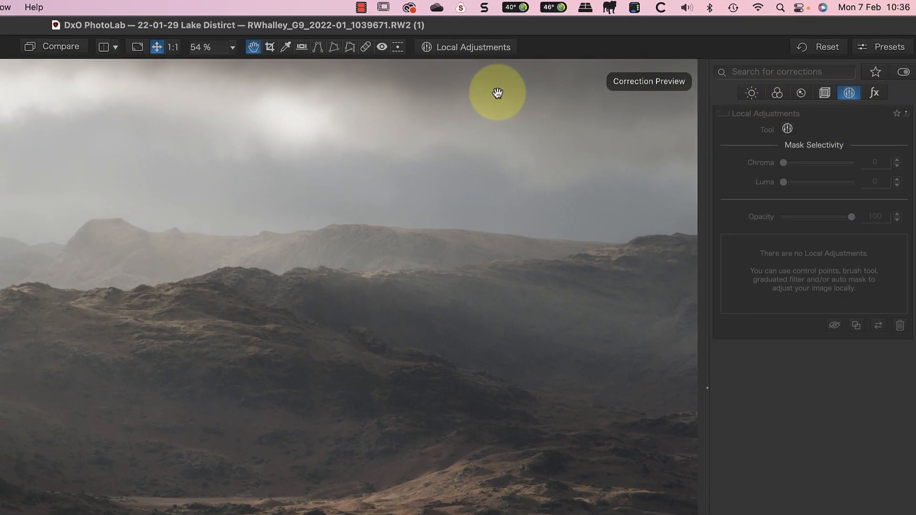
{"action": "left_click", "coordinate": [459, 48]}
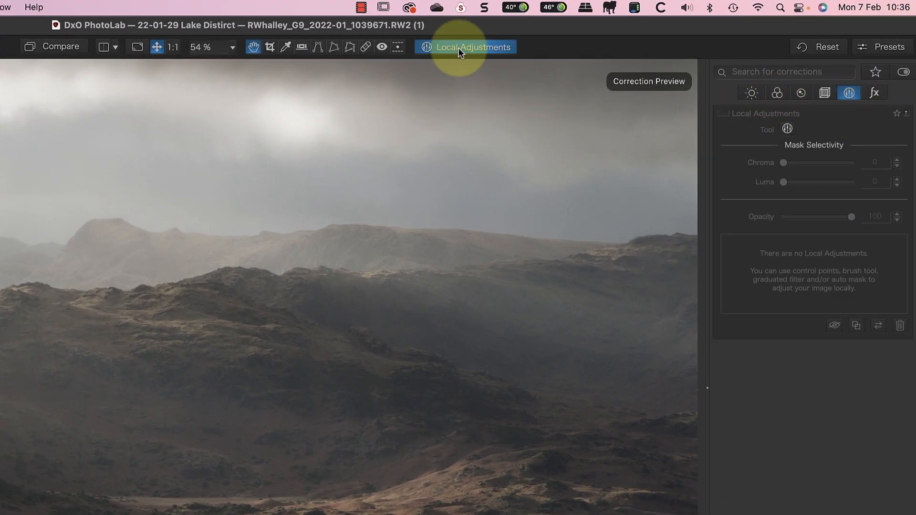
{"action": "right_click", "coordinate": [332, 176]}
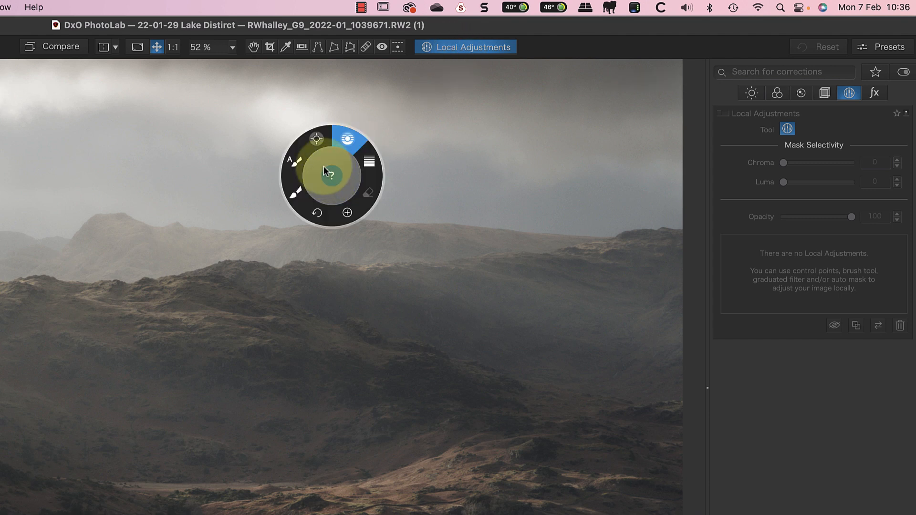
{"action": "left_click", "coordinate": [350, 141]}
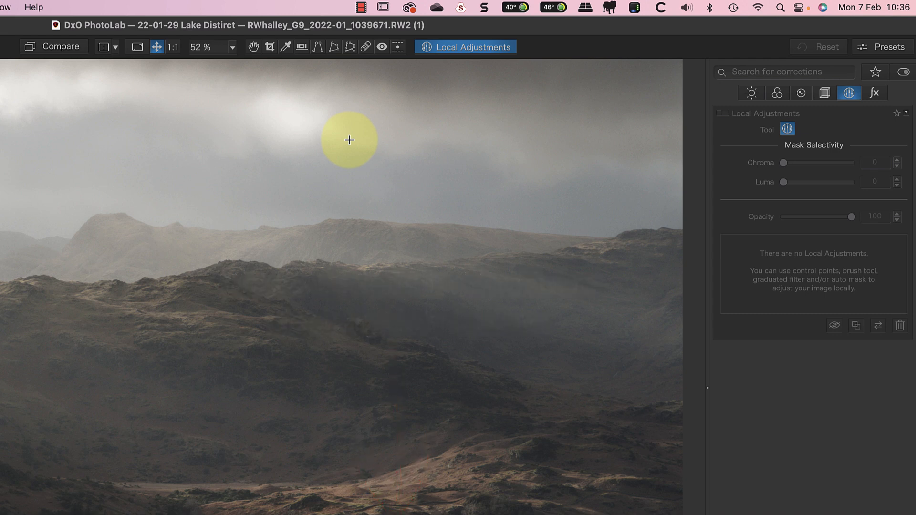
{"action": "mouse_move", "coordinate": [262, 190]}
{"action": "left_mouse_down"}
{"action": "mouse_move", "coordinate": [251, 285]}
{"action": "mouse_move", "coordinate": [253, 309]}
{"action": "mouse_move", "coordinate": [268, 320]}
{"action": "mouse_move", "coordinate": [263, 372]}
{"action": "left_mouse_up"}
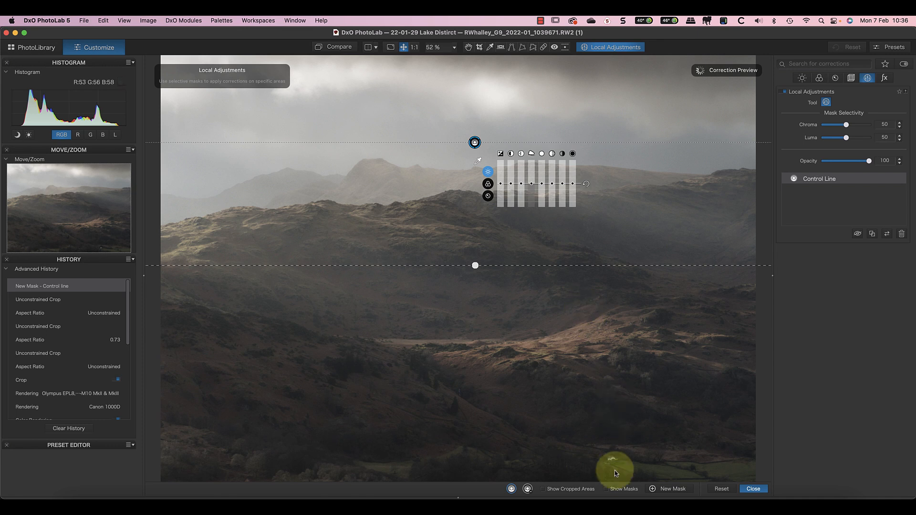
Show the Control Line mask and move its color sampler onto the misty distant hills beside the main peak
{"action": "left_click", "coordinate": [606, 490]}
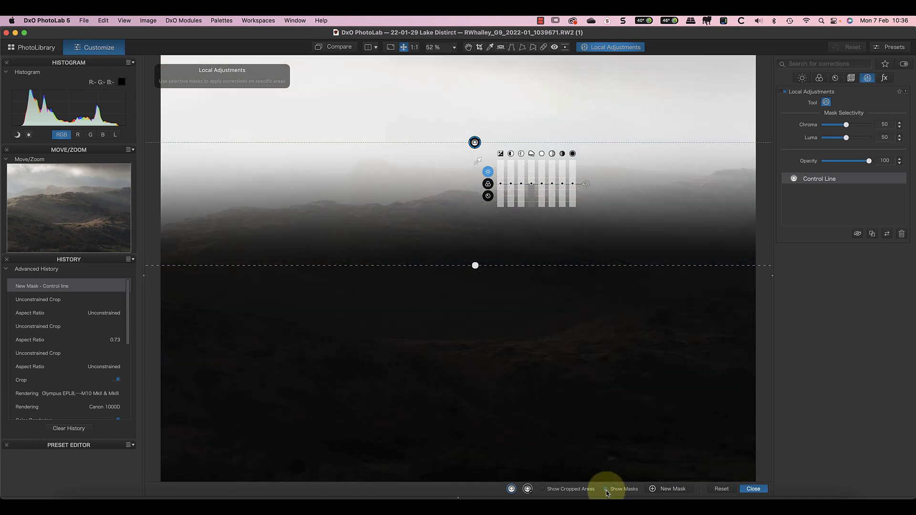
{"action": "left_click_drag", "start_coordinate": [478, 163], "coordinate": [405, 125]}
{"action": "left_click", "coordinate": [392, 171]}
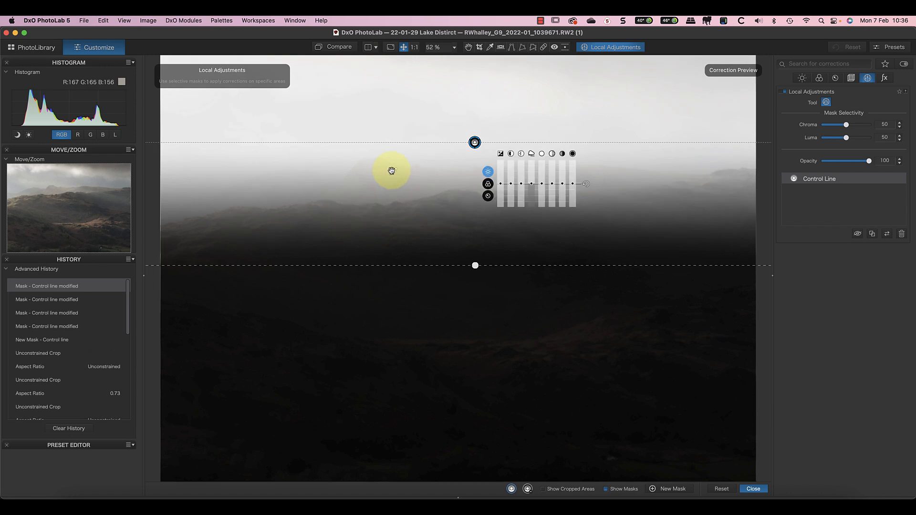
{"action": "left_click", "coordinate": [412, 162]}
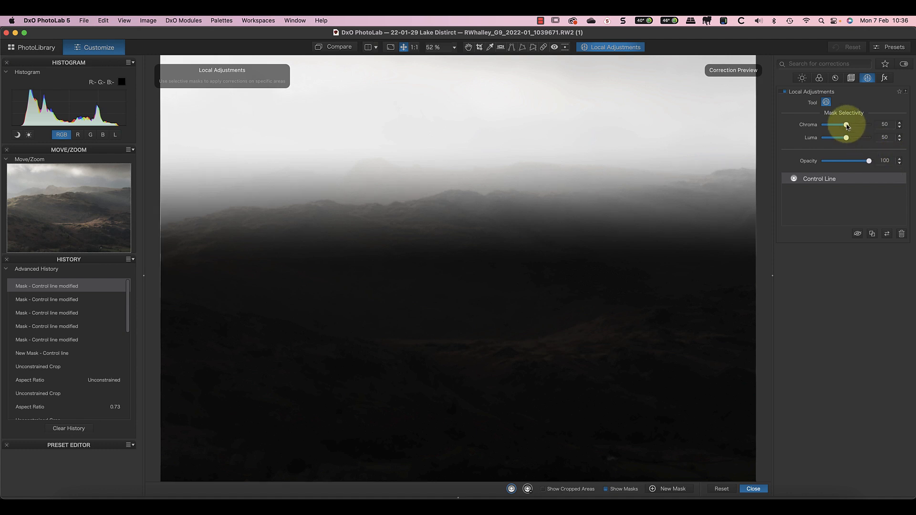
Set the mask selectivity to Chroma 27 and Luma 63, extend its fade slightly lower, and hide the mask display
{"action": "mouse_move", "coordinate": [847, 126]}
{"action": "left_mouse_down"}
{"action": "mouse_move", "coordinate": [863, 127]}
{"action": "mouse_move", "coordinate": [843, 127]}
{"action": "mouse_move", "coordinate": [853, 140]}
{"action": "mouse_move", "coordinate": [849, 127]}
{"action": "mouse_move", "coordinate": [836, 126]}
{"action": "left_mouse_up"}
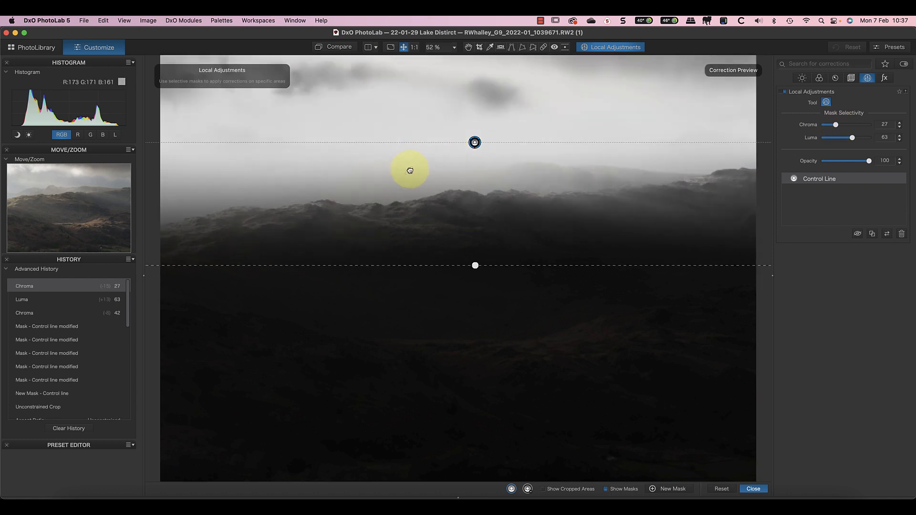
{"action": "left_click_drag", "start_coordinate": [475, 266], "coordinate": [474, 289]}
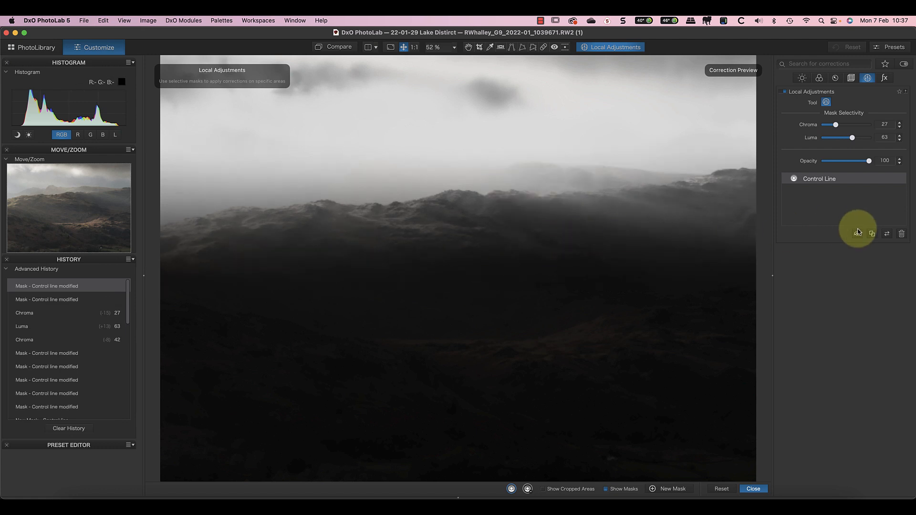
{"action": "left_click", "coordinate": [607, 490]}
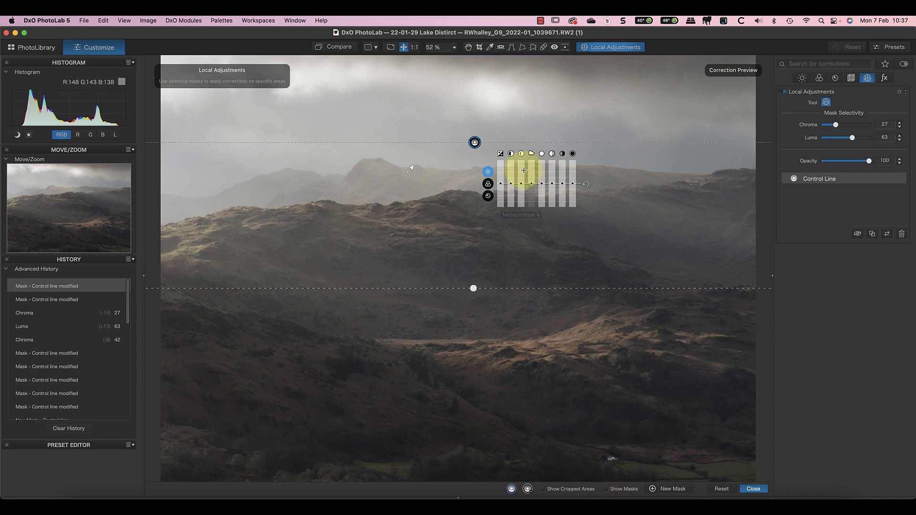
Set the Control Line's Exposure to -0.62 and ClearView Plus to 13, and finish the local adjustments
{"action": "left_click_drag", "start_coordinate": [501, 184], "coordinate": [500, 193]}
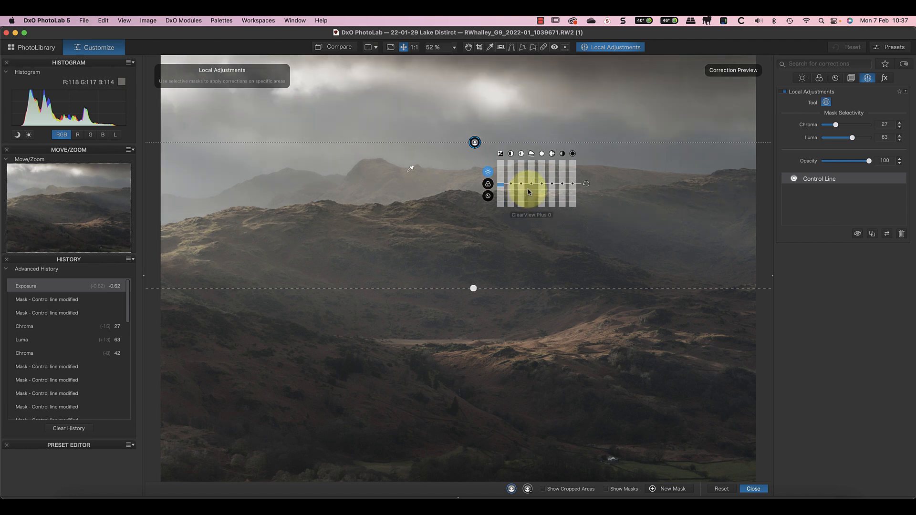
{"action": "left_click_drag", "start_coordinate": [532, 186], "coordinate": [533, 183]}
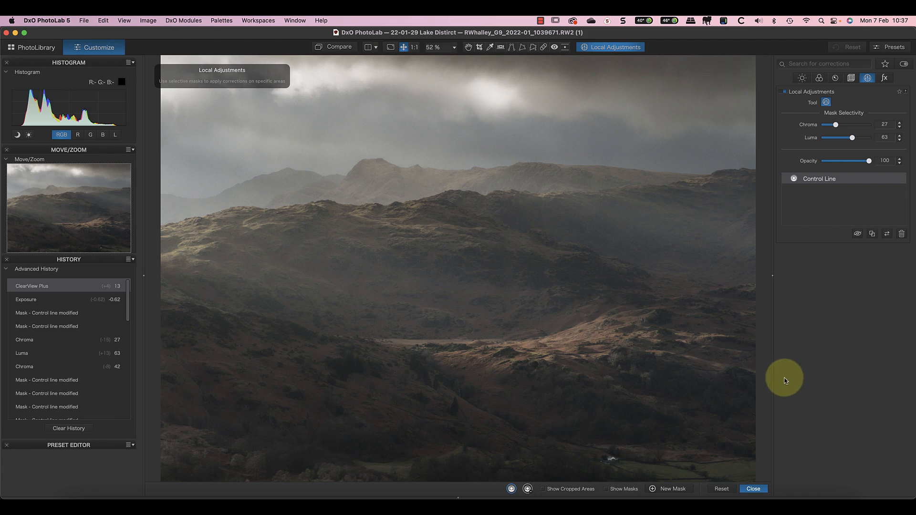
{"action": "left_click", "coordinate": [754, 489]}
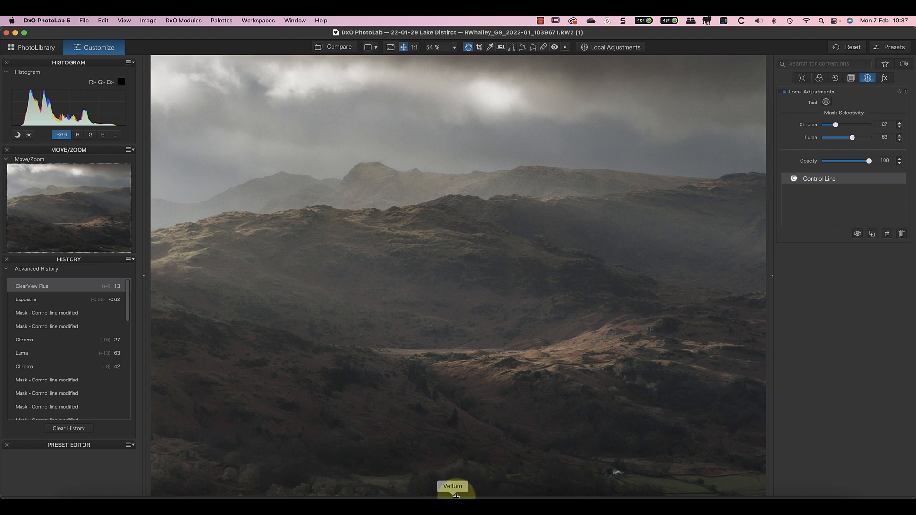
Export the photo to Adobe Photoshop 2022 as a 16-bit TIFF at 300 dpi, 100% size, with the Adobe RGB profile and all metadata
{"action": "left_click", "coordinate": [459, 479]}
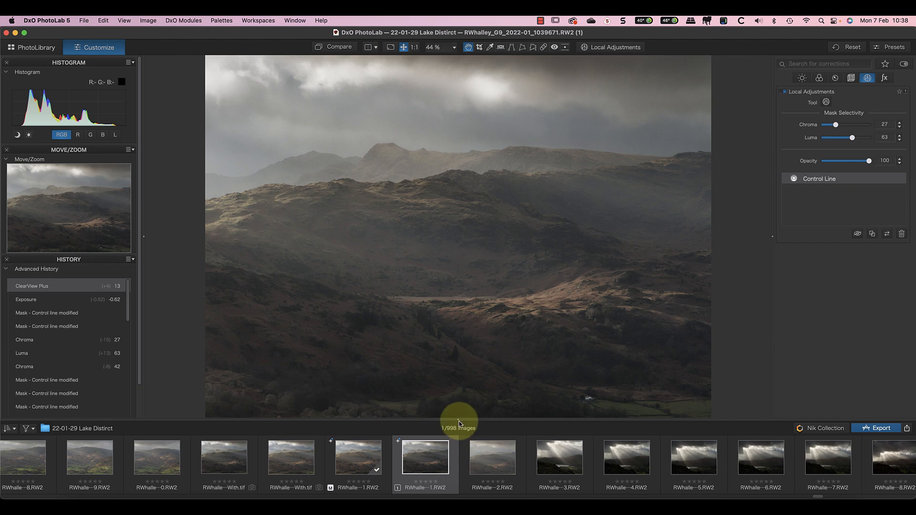
{"action": "left_click", "coordinate": [880, 429]}
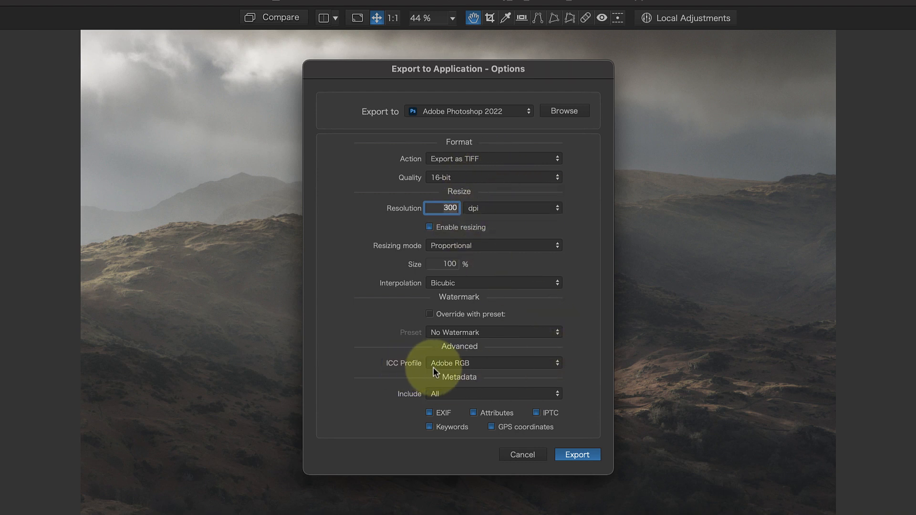
{"action": "left_click", "coordinate": [573, 454]}
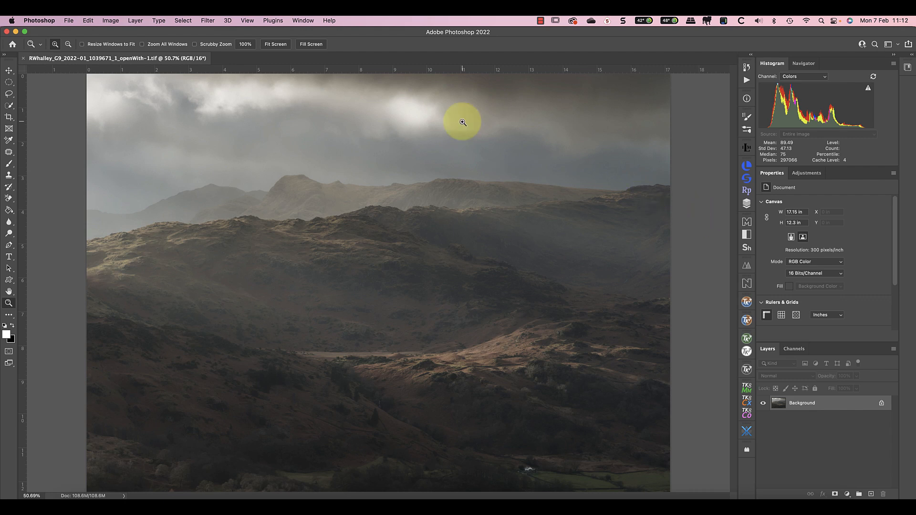
Duplicate the Background layer in Photoshop and open the copy in the Topaz Sharpen AI filter
{"action": "left_click", "coordinate": [245, 44]}
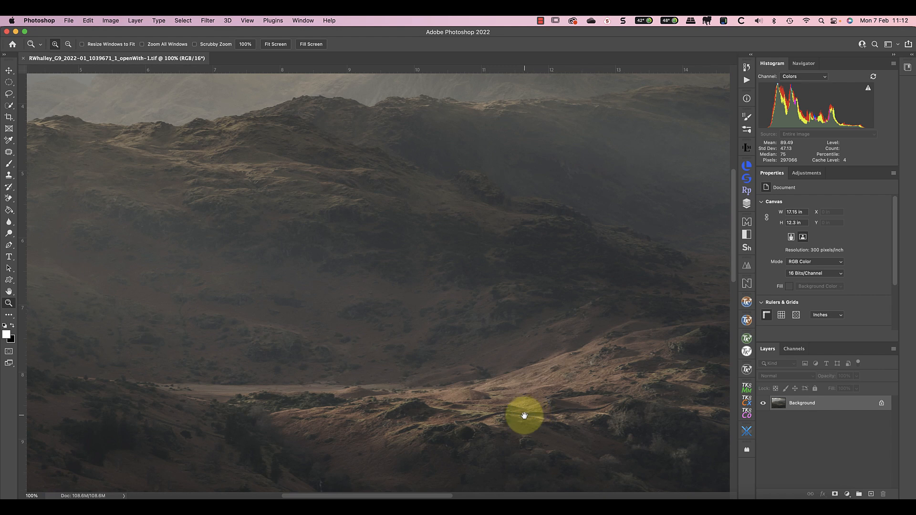
{"action": "left_click_drag", "start_coordinate": [527, 415], "coordinate": [701, 198]}
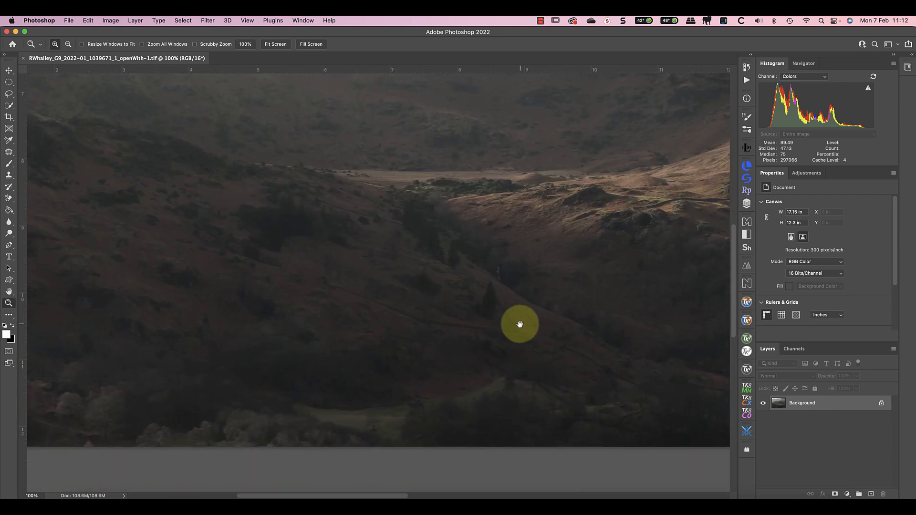
{"action": "left_click_drag", "start_coordinate": [580, 182], "coordinate": [556, 466]}
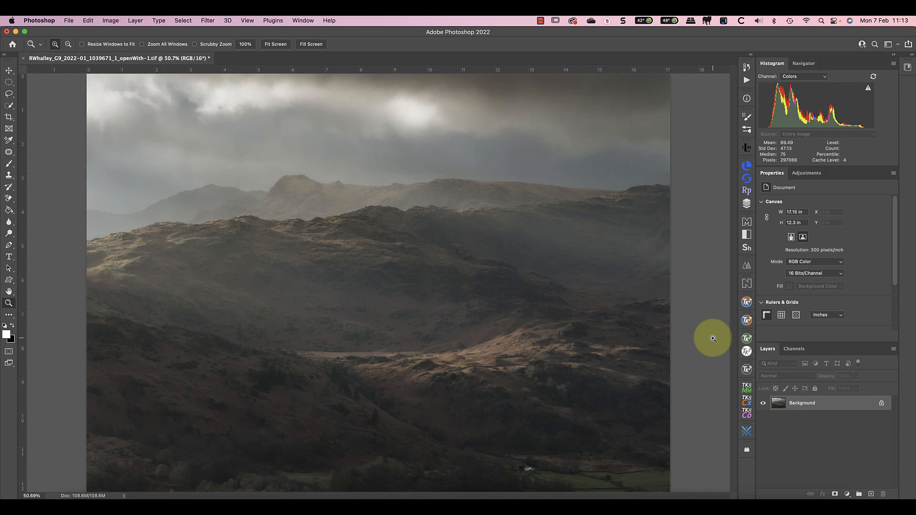
{"action": "key", "text": "super+j"}
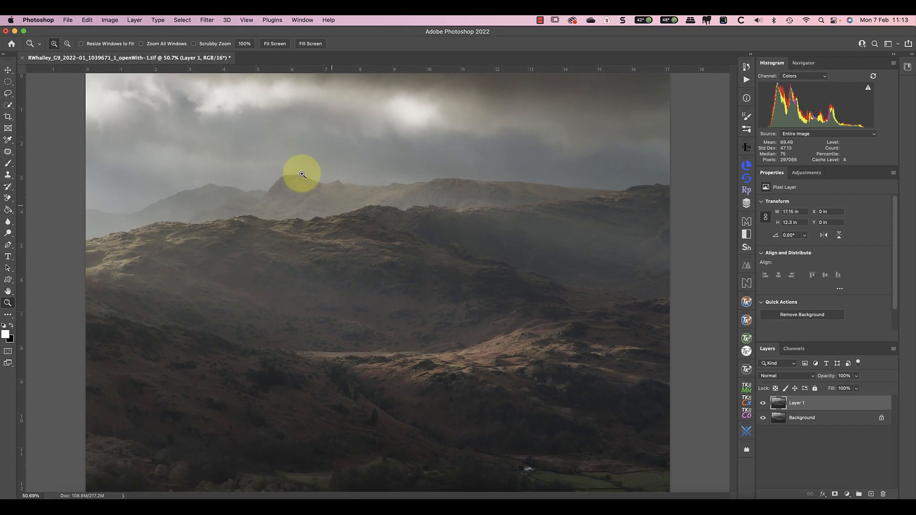
{"action": "left_click", "coordinate": [213, 22]}
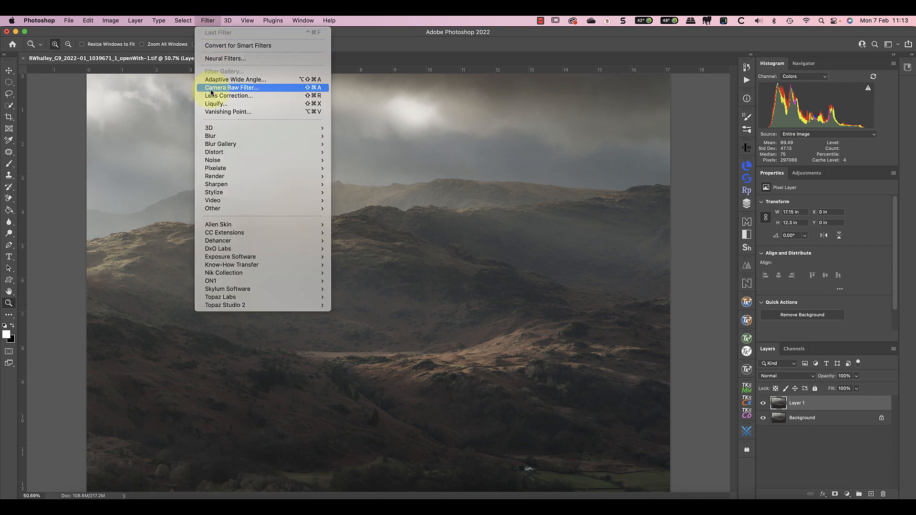
{"action": "mouse_move", "coordinate": [259, 298]}
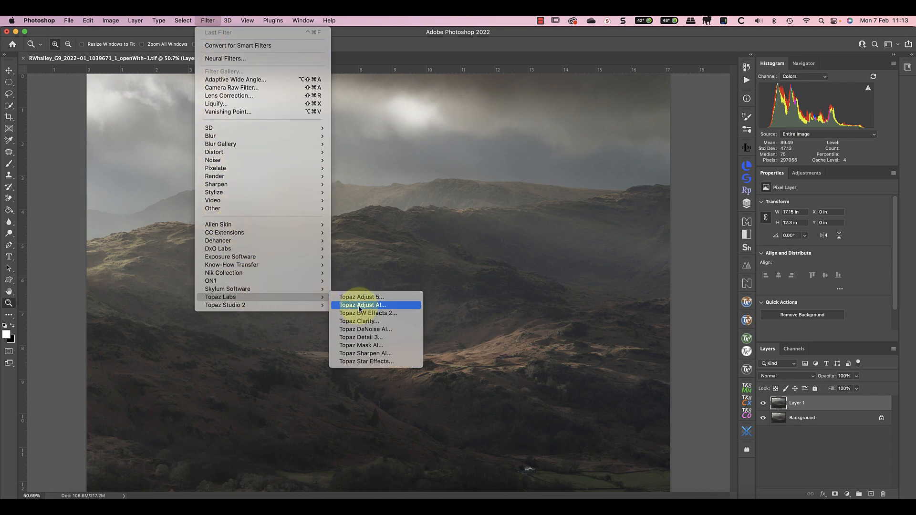
{"action": "left_click", "coordinate": [387, 355]}
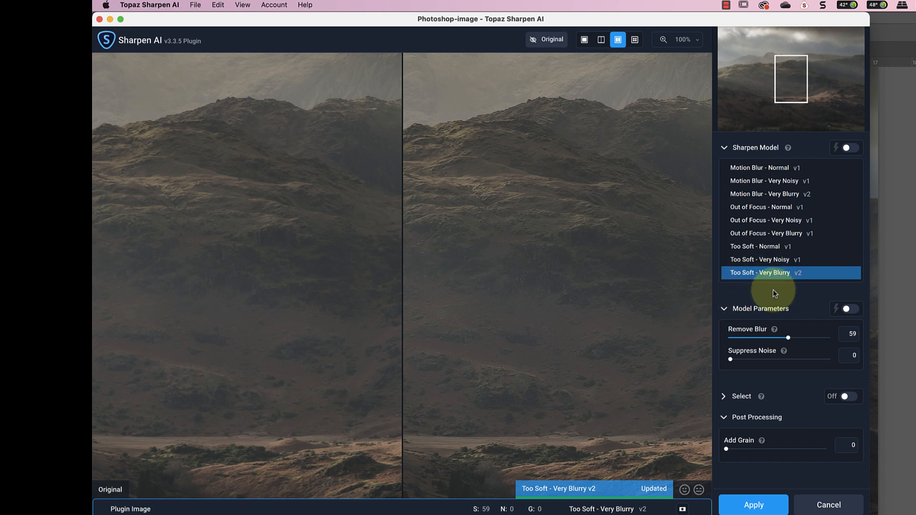
Apply the Too Soft - Very Blurry sharpening model with Remove Blur 48 and Suppress Noise 0
{"action": "left_click", "coordinate": [850, 310]}
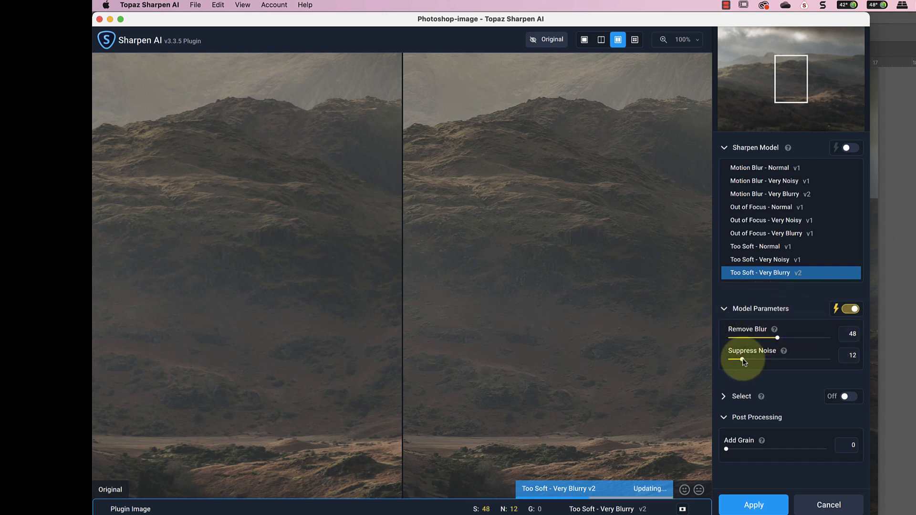
{"action": "left_click_drag", "start_coordinate": [743, 362], "coordinate": [726, 359]}
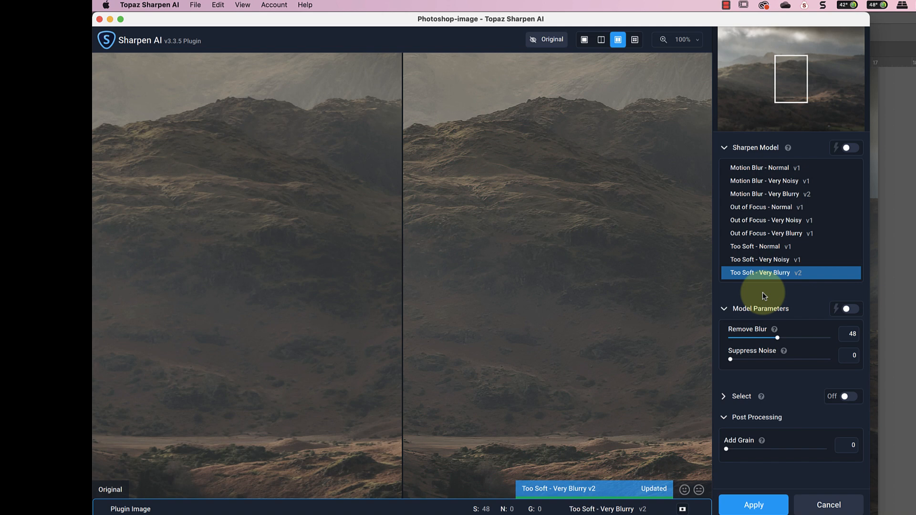
{"action": "left_click", "coordinate": [754, 504]}
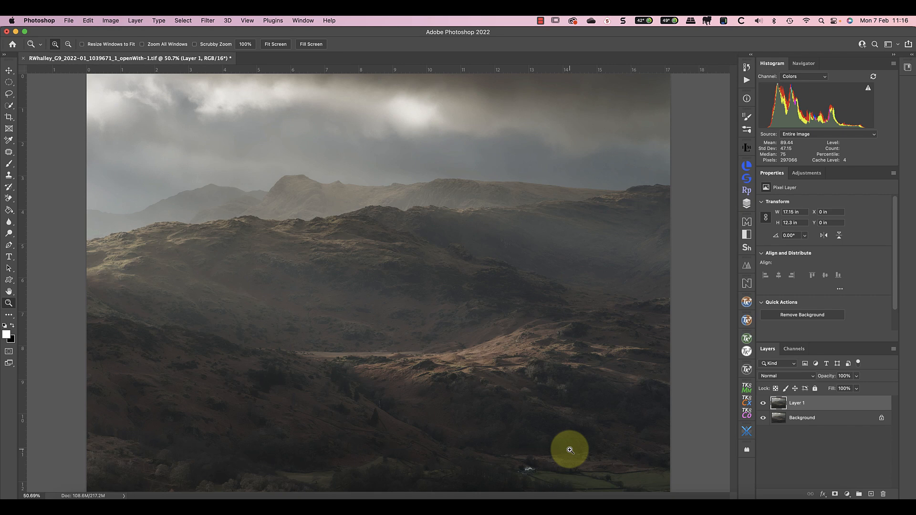
Compare the sharpened layer with the unsharpened background at 100% on the hillside and around the white cottage
{"action": "left_click", "coordinate": [246, 44]}
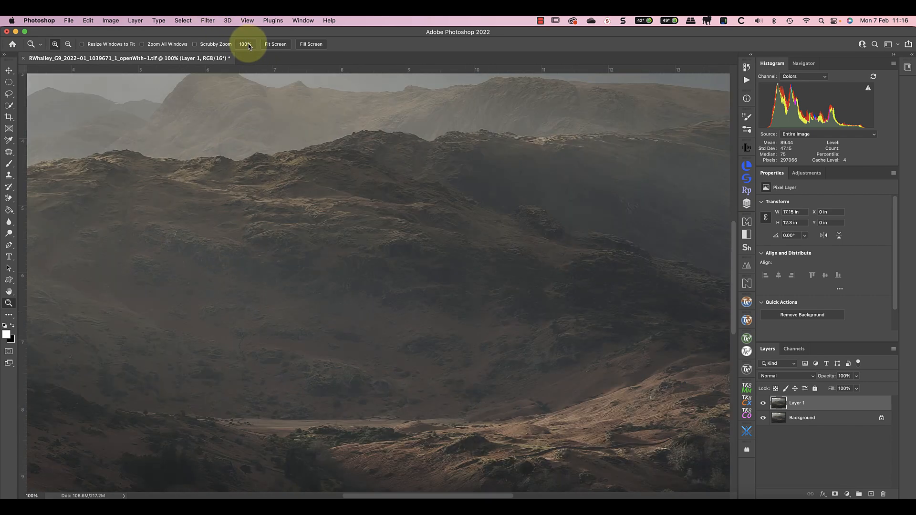
{"action": "scroll", "coordinate": [553, 321], "scroll_direction": "down", "scroll_amount": 3}
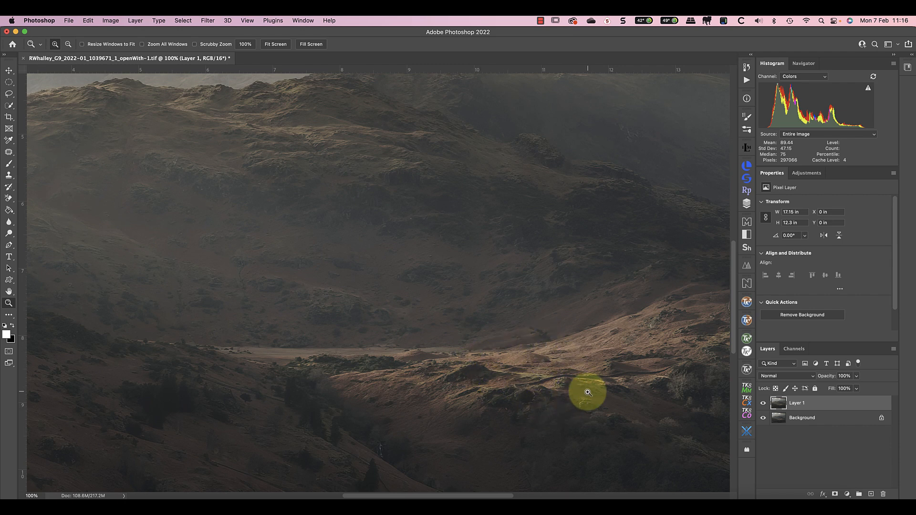
{"action": "left_click", "coordinate": [763, 405]}
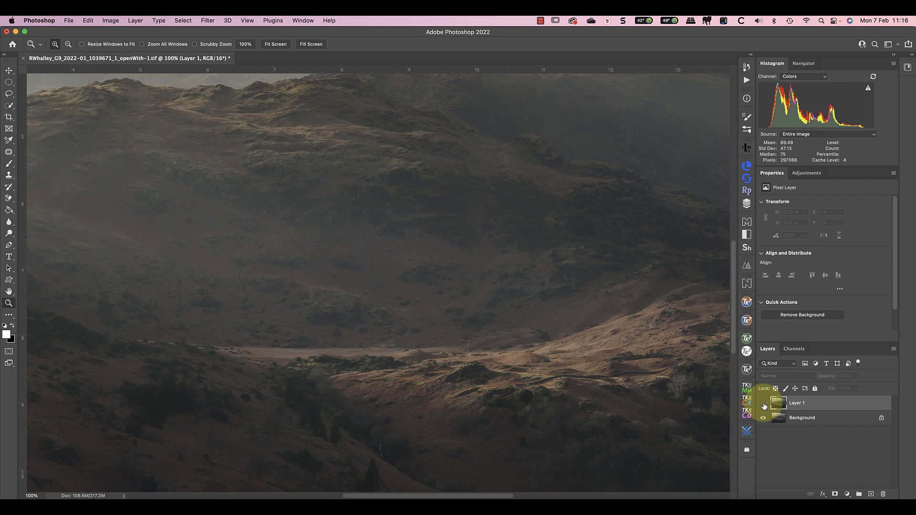
{"action": "left_click", "coordinate": [764, 404]}
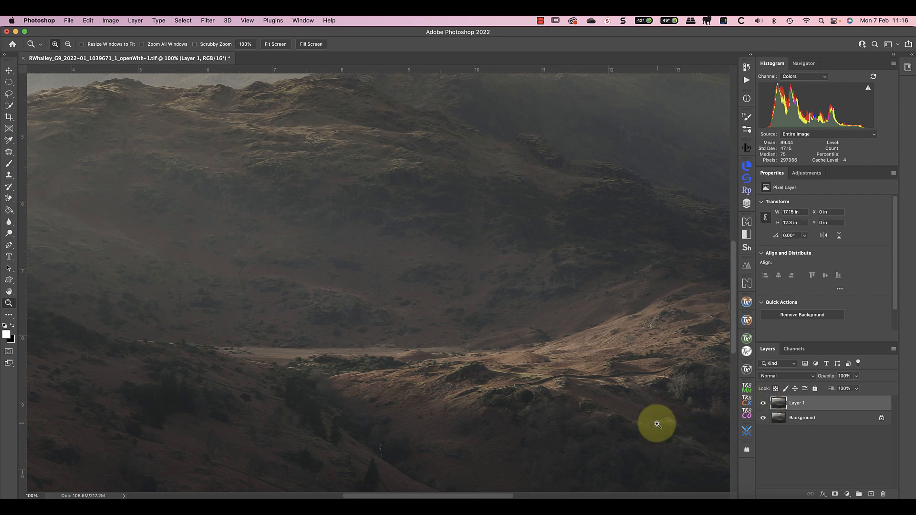
{"action": "scroll", "coordinate": [655, 424], "scroll_direction": "down", "scroll_amount": 5}
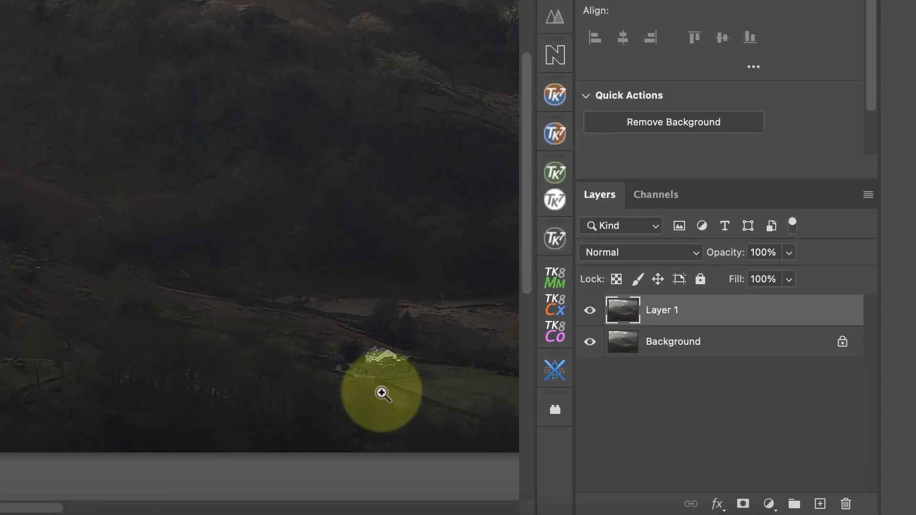
{"action": "left_click", "coordinate": [591, 311]}
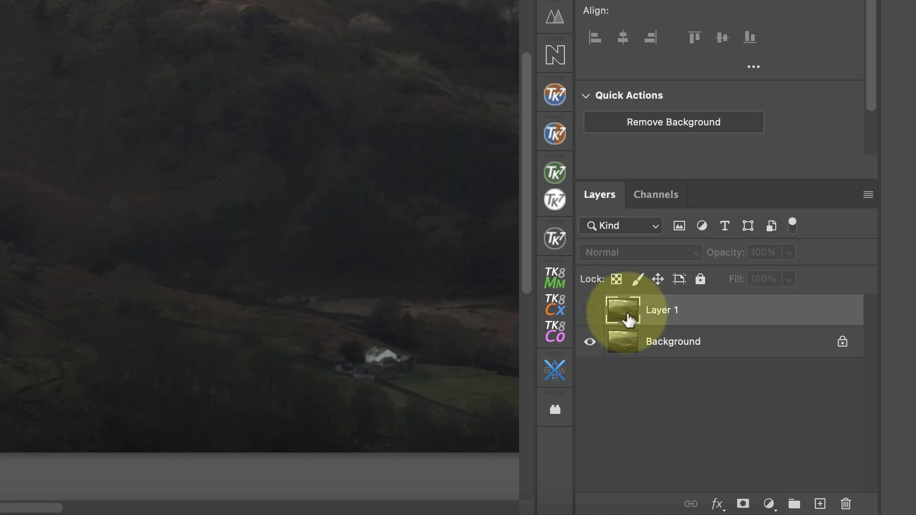
{"action": "left_click", "coordinate": [590, 310]}
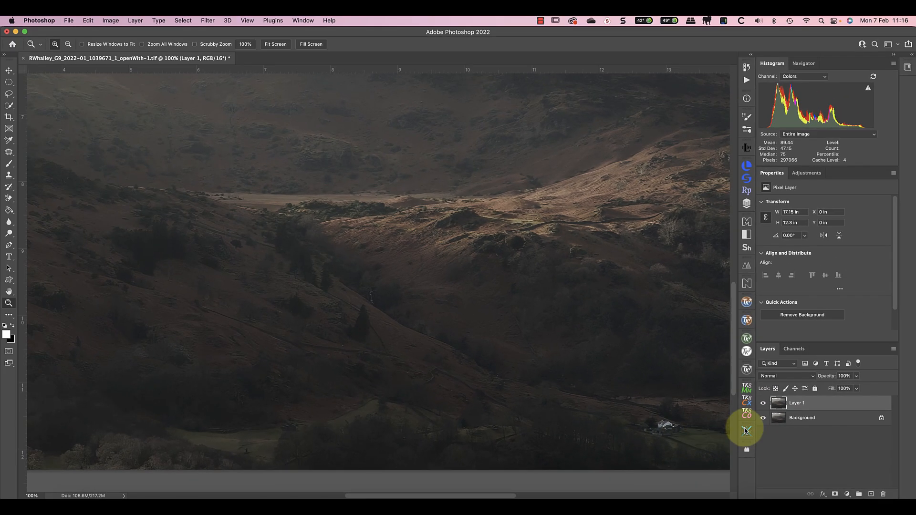
{"action": "scroll", "coordinate": [475, 266], "scroll_direction": "up", "scroll_amount": 3}
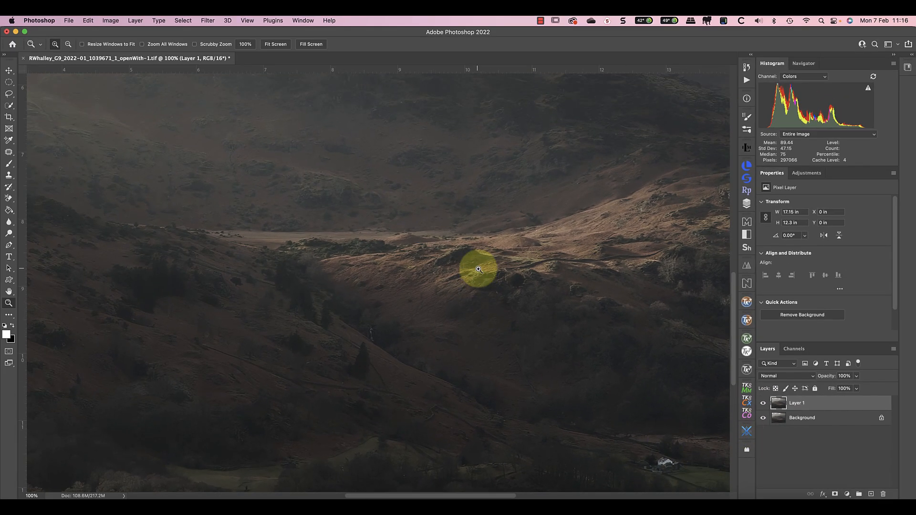
Fit the whole photo in view and rename the sharpened Layer 1 as "Sharper"
{"action": "left_click", "coordinate": [277, 46]}
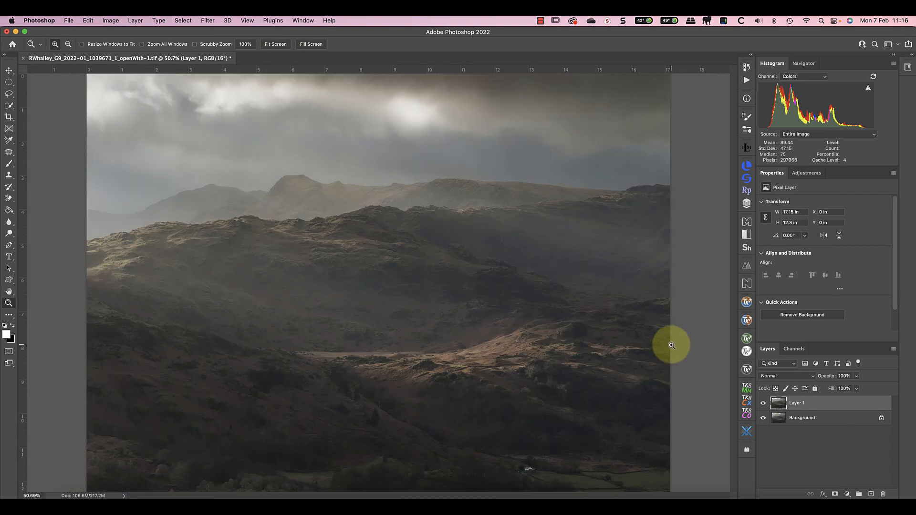
{"action": "double_click", "coordinate": [799, 405]}
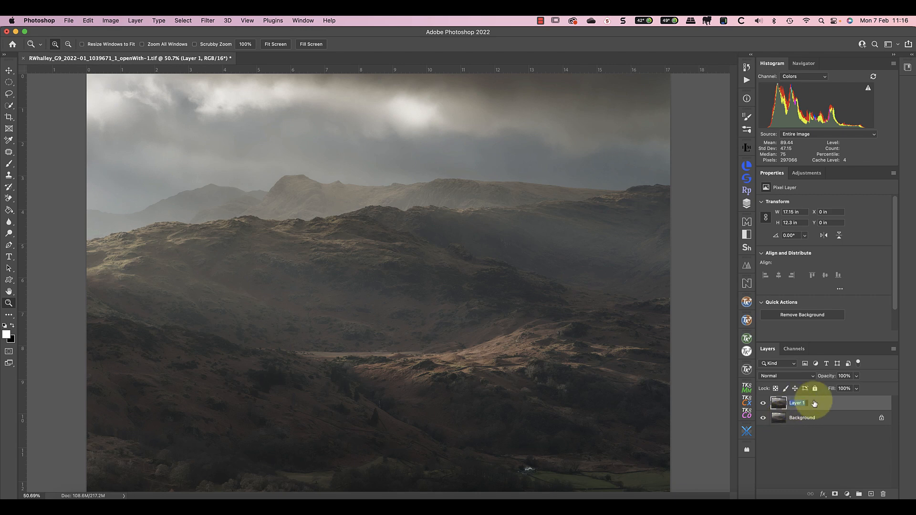
{"action": "type", "text": "Sharper"}
{"action": "key", "text": "Return"}
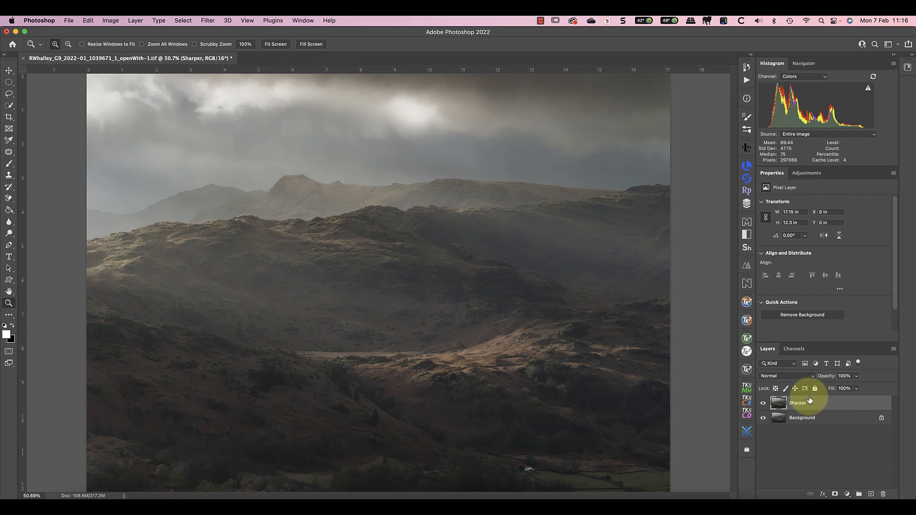
Convert the Sharper and Background layers together into a single smart object for smart filters
{"action": "left_click", "coordinate": [785, 419], "text": "shift"}
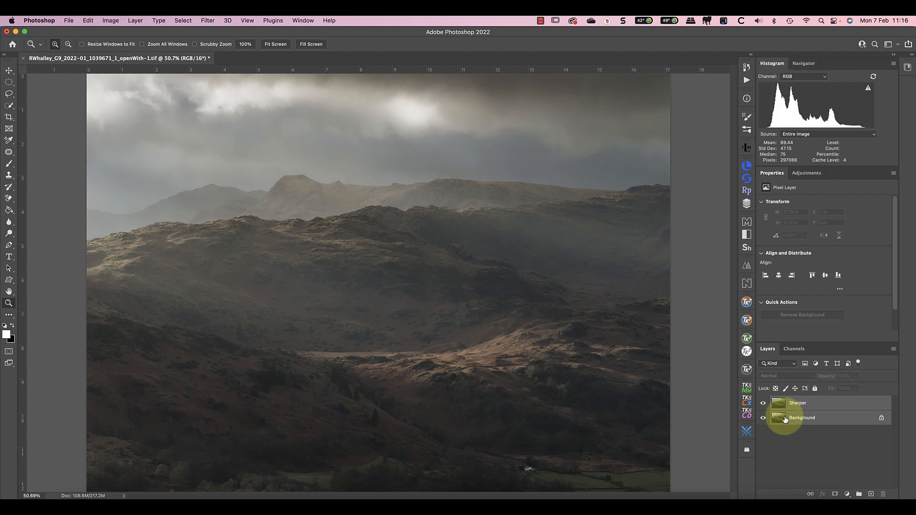
{"action": "left_click", "coordinate": [214, 22]}
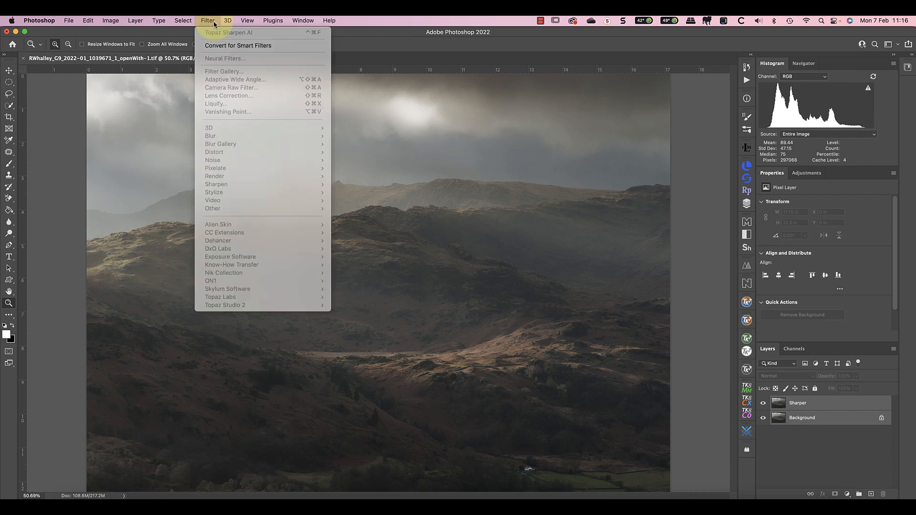
{"action": "left_click", "coordinate": [263, 48]}
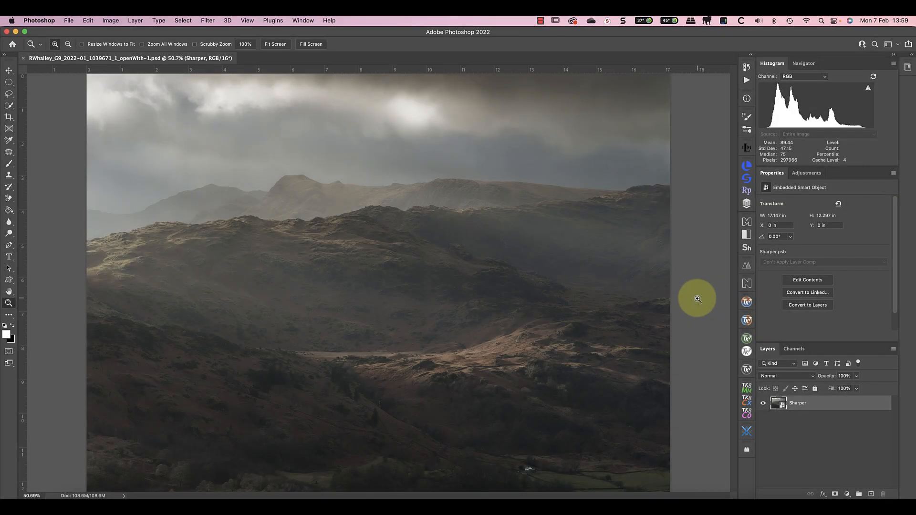
Open the Sharper smart object in the Exposure X7 filter and apply the Kodak Ektar 100 preset from Color Films - Print
{"action": "left_click", "coordinate": [207, 21]}
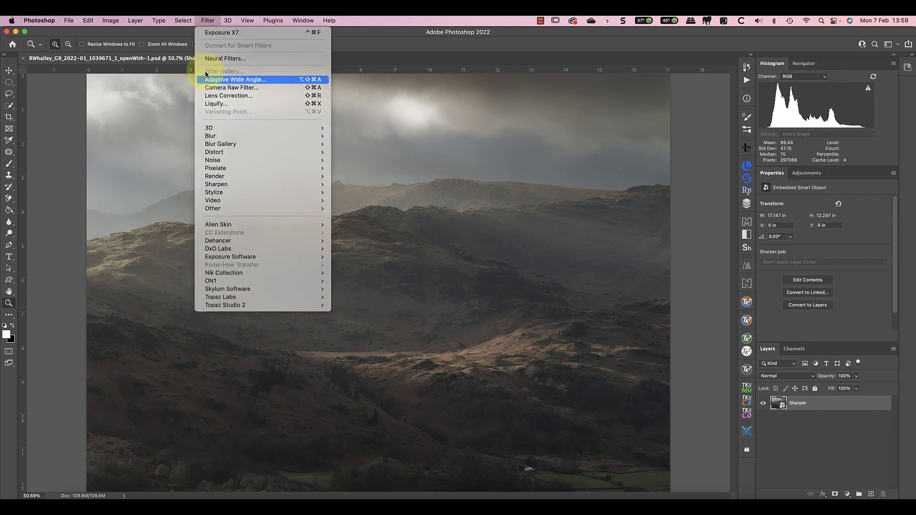
{"action": "mouse_move", "coordinate": [276, 259]}
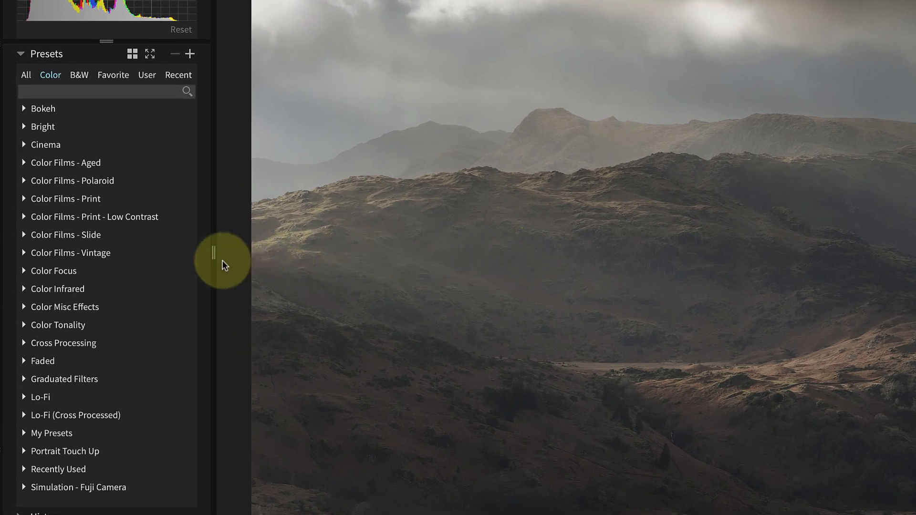
{"action": "left_click", "coordinate": [26, 202]}
{"action": "scroll", "coordinate": [88, 199], "scroll_direction": "down", "scroll_amount": 1}
{"action": "scroll", "coordinate": [86, 195], "scroll_direction": "down", "scroll_amount": 1}
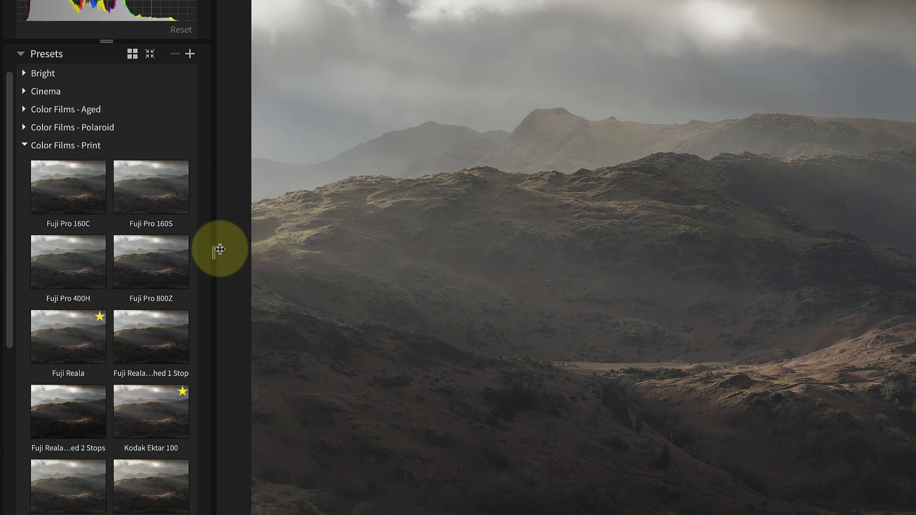
{"action": "mouse_move", "coordinate": [154, 406]}
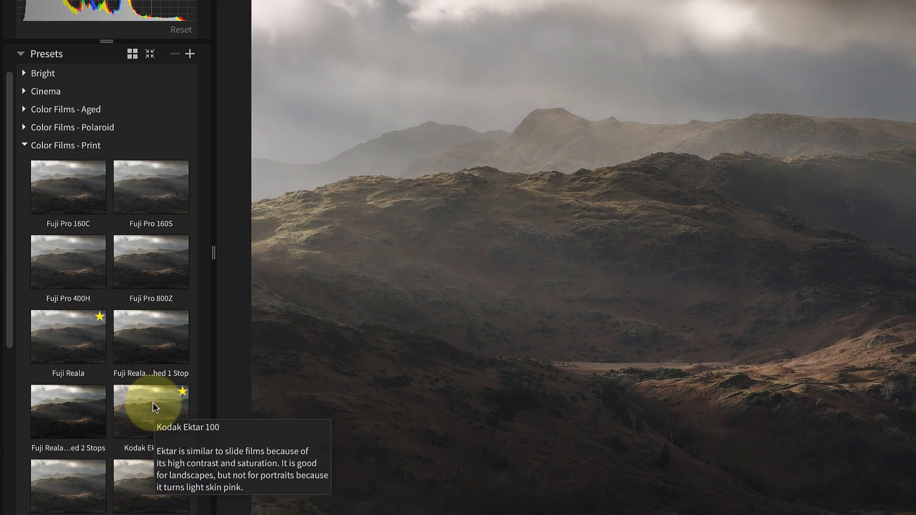
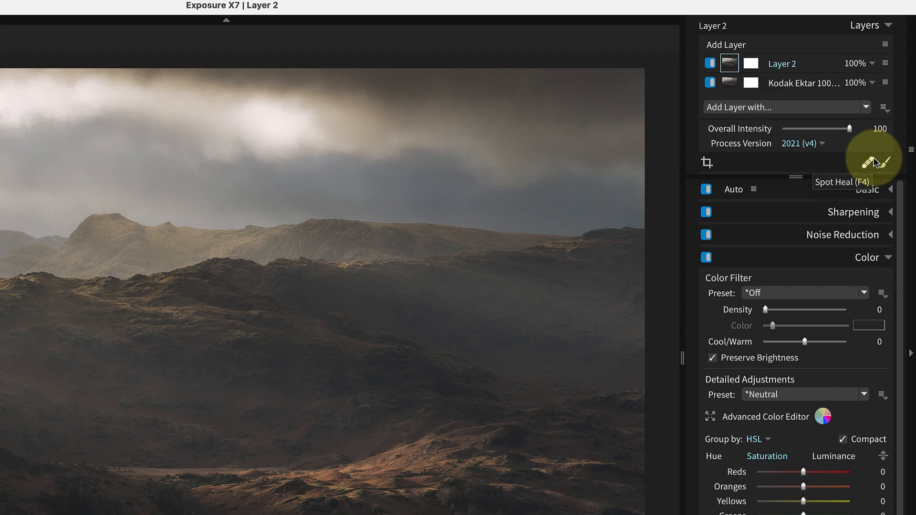
Enable the Light Effect overlay on Layer 2 in Exposure X7
{"action": "left_click", "coordinate": [875, 259]}
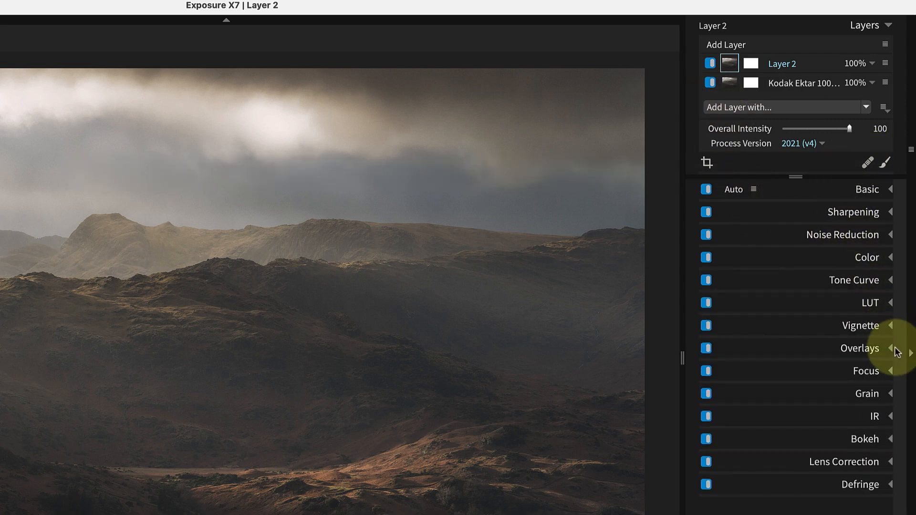
{"action": "left_click", "coordinate": [892, 350]}
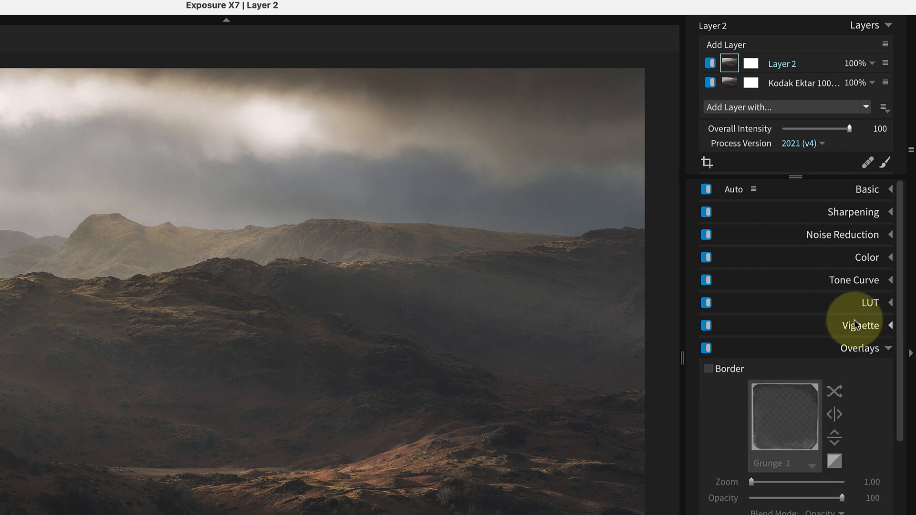
{"action": "scroll", "coordinate": [855, 322], "scroll_direction": "down", "scroll_amount": 5}
{"action": "scroll", "coordinate": [829, 343], "scroll_direction": "up", "scroll_amount": 3}
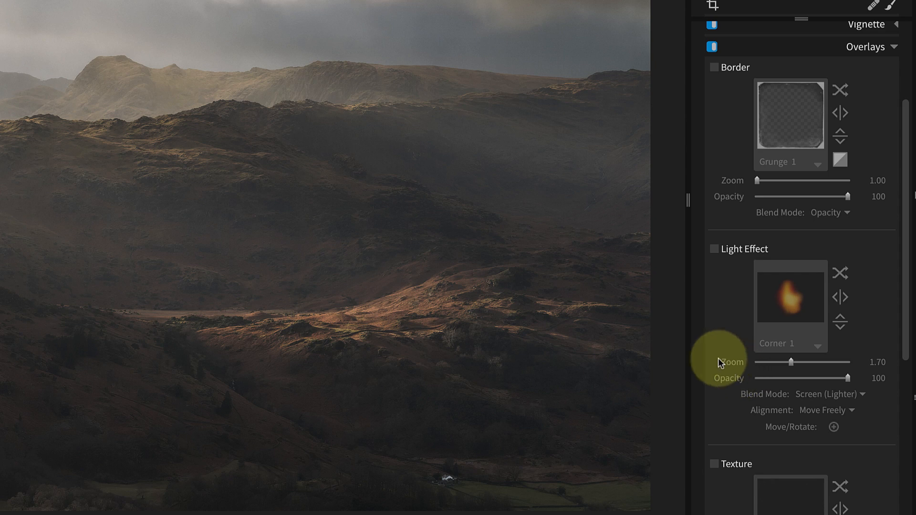
{"action": "left_click", "coordinate": [714, 249]}
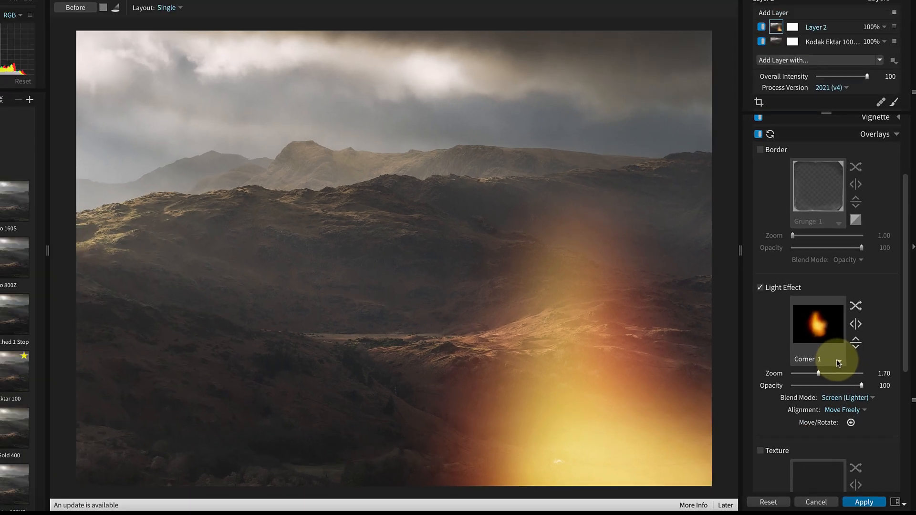
Replace the corner light effect on Layer 2 with Tree Rays 1 - Original from the Sun Flare category
{"action": "left_click", "coordinate": [818, 348]}
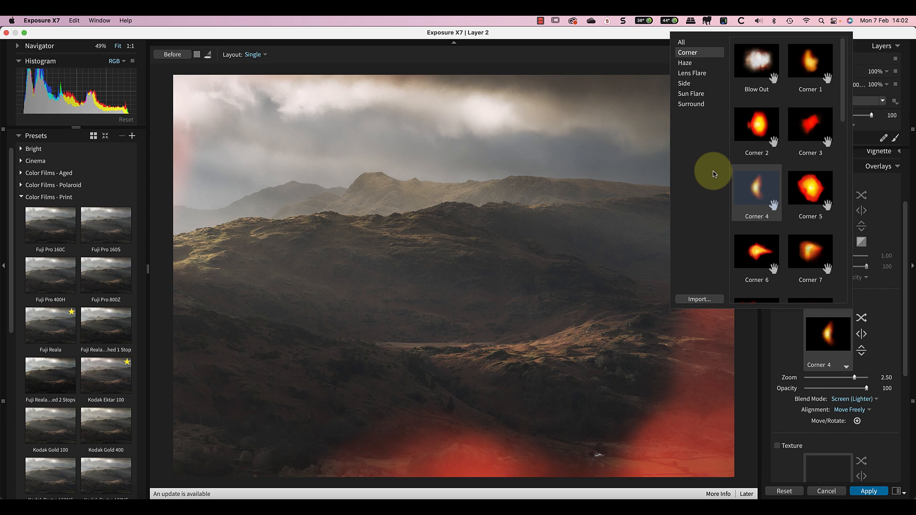
{"action": "left_click", "coordinate": [703, 99]}
{"action": "scroll", "coordinate": [793, 247], "scroll_direction": "down", "scroll_amount": 6}
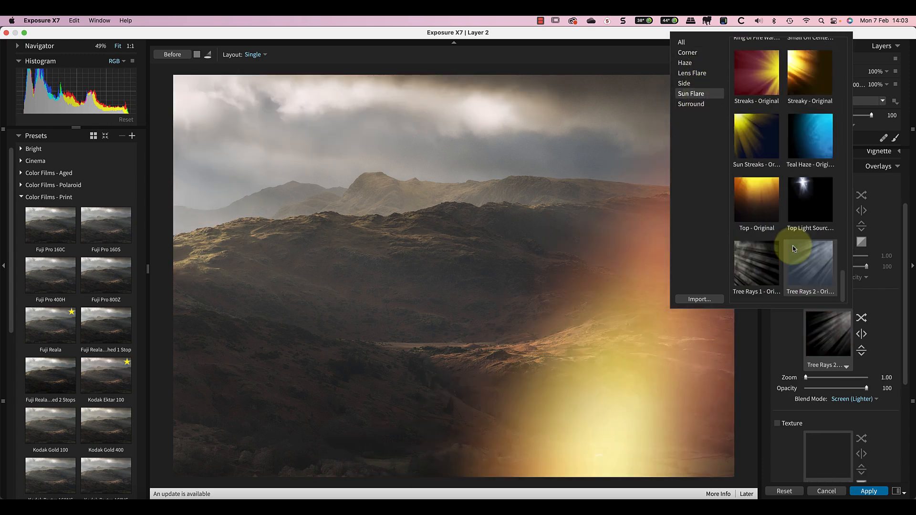
{"action": "left_click", "coordinate": [745, 270]}
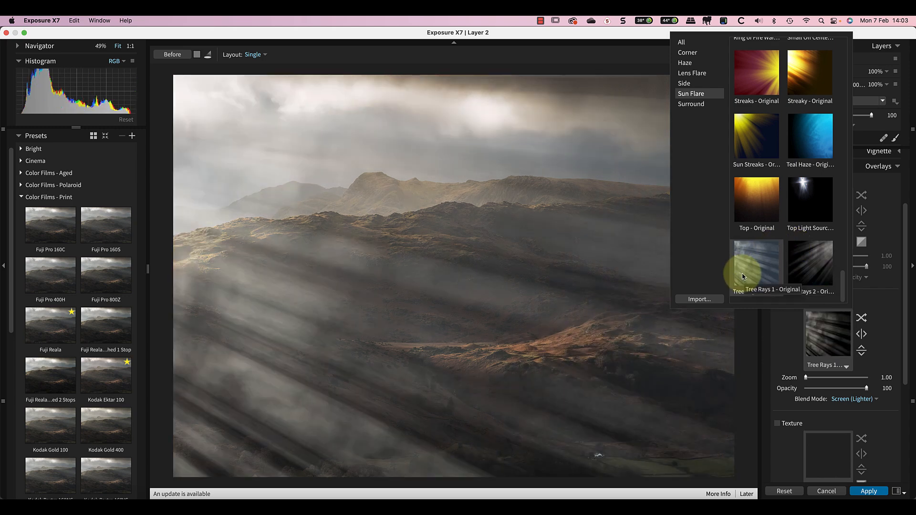
{"action": "left_click", "coordinate": [743, 277]}
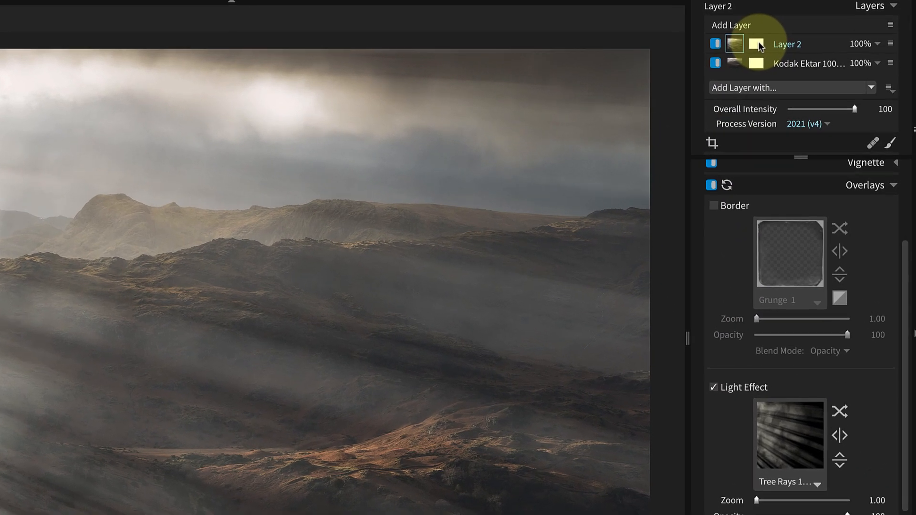
Constrain Layer 2's mask to a luminance range of 48.77 to 91.66, with feather from 19.52 to 101.66
{"action": "left_click", "coordinate": [758, 43]}
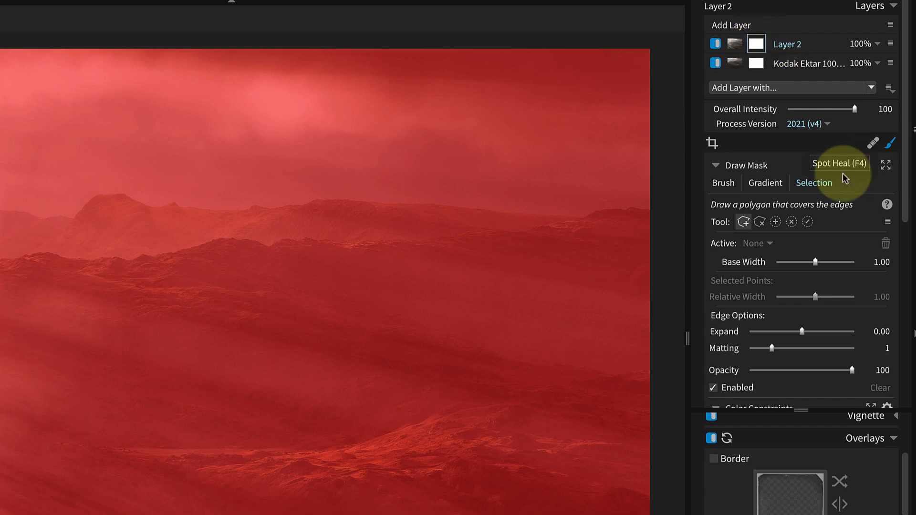
{"action": "left_click", "coordinate": [821, 185]}
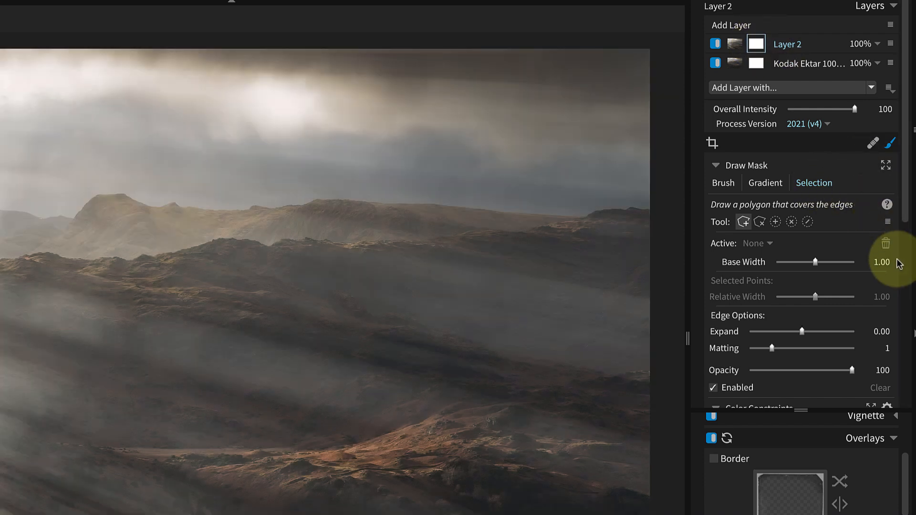
{"action": "scroll", "coordinate": [890, 276], "scroll_direction": "down", "scroll_amount": 6}
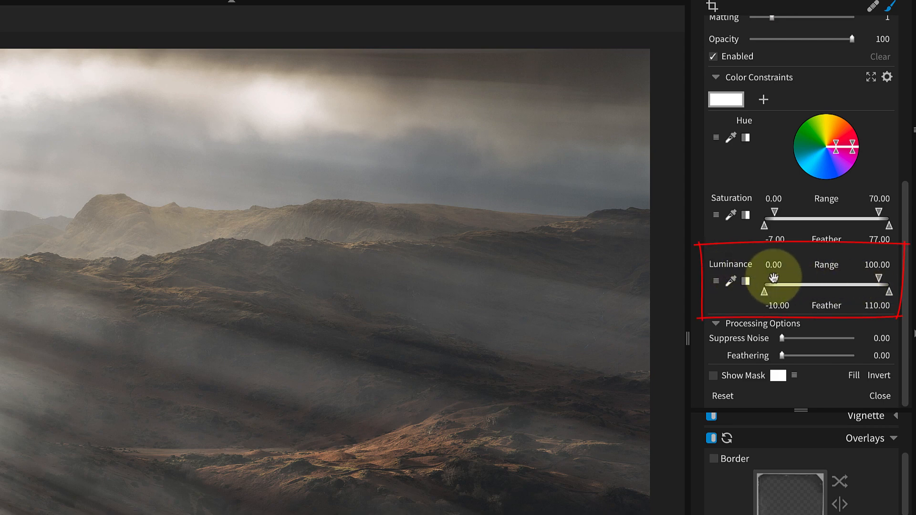
{"action": "left_click_drag", "start_coordinate": [775, 279], "coordinate": [810, 292]}
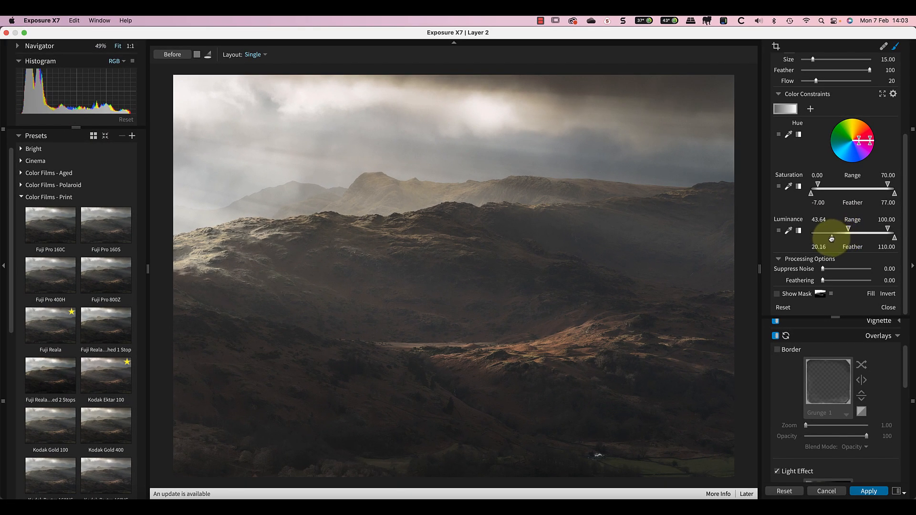
{"action": "left_click_drag", "start_coordinate": [832, 238], "coordinate": [857, 229]}
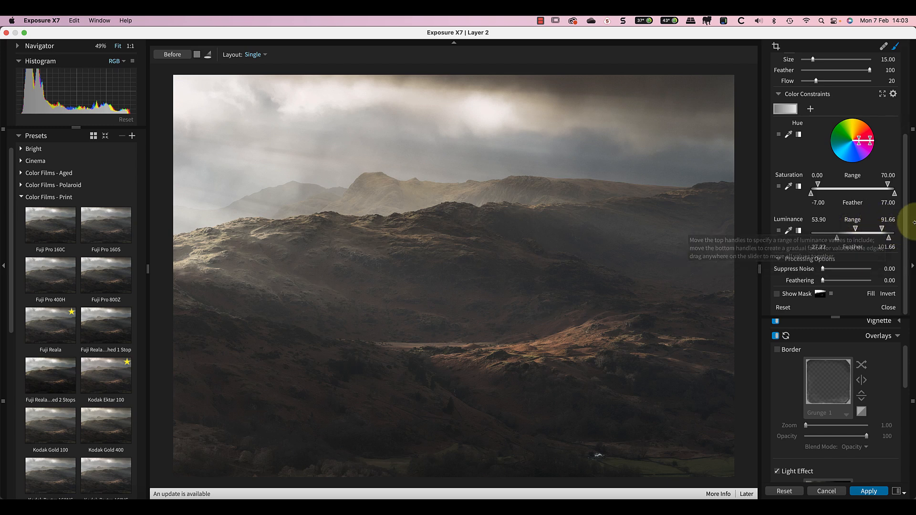
{"action": "left_click_drag", "start_coordinate": [837, 237], "coordinate": [838, 238]}
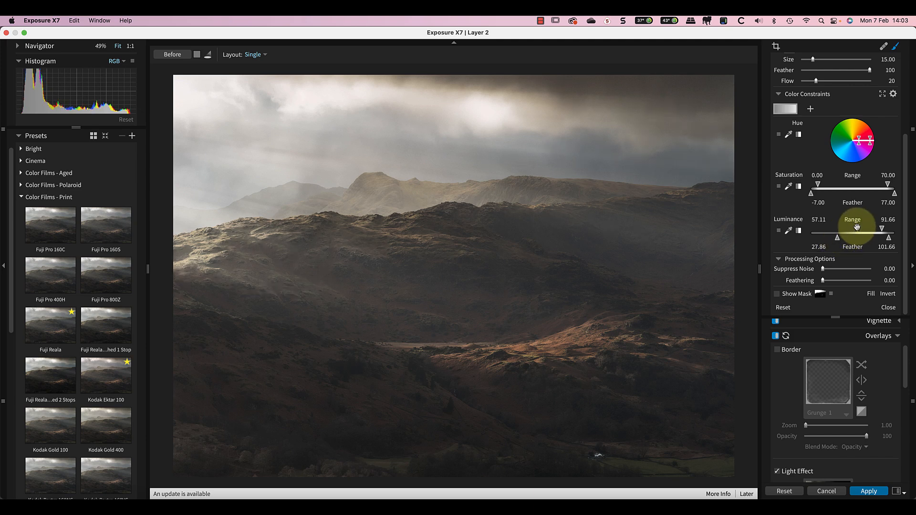
{"action": "left_click_drag", "start_coordinate": [852, 229], "coordinate": [851, 229]}
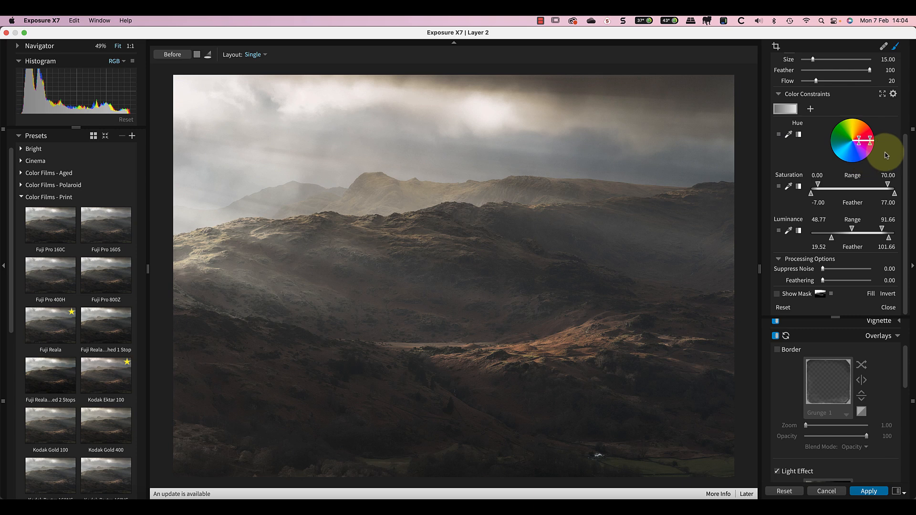
Erase Layer 2's rays from the sunlit hillside and sky using the Default Eraser with flow 43, and compare with the layer disabled
{"action": "scroll", "coordinate": [888, 152], "scroll_direction": "up", "scroll_amount": 3}
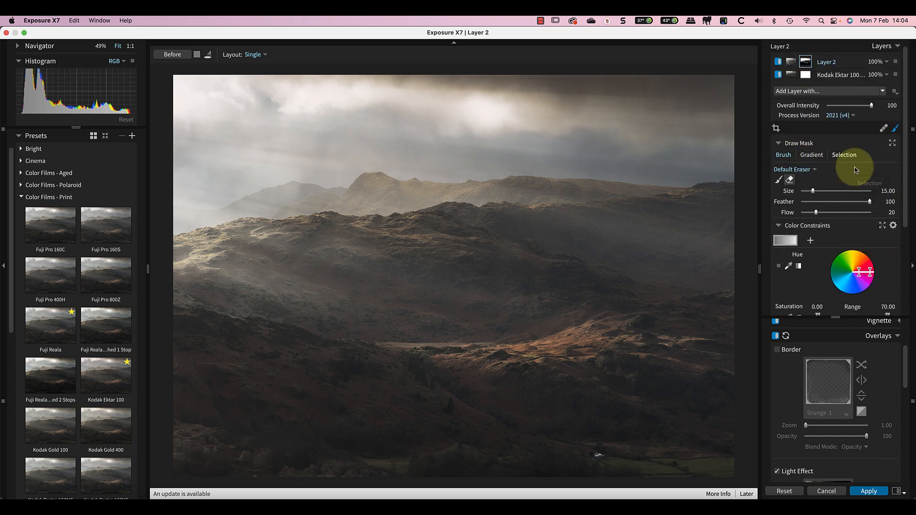
{"action": "scroll", "coordinate": [855, 163], "scroll_direction": "down", "scroll_amount": 4}
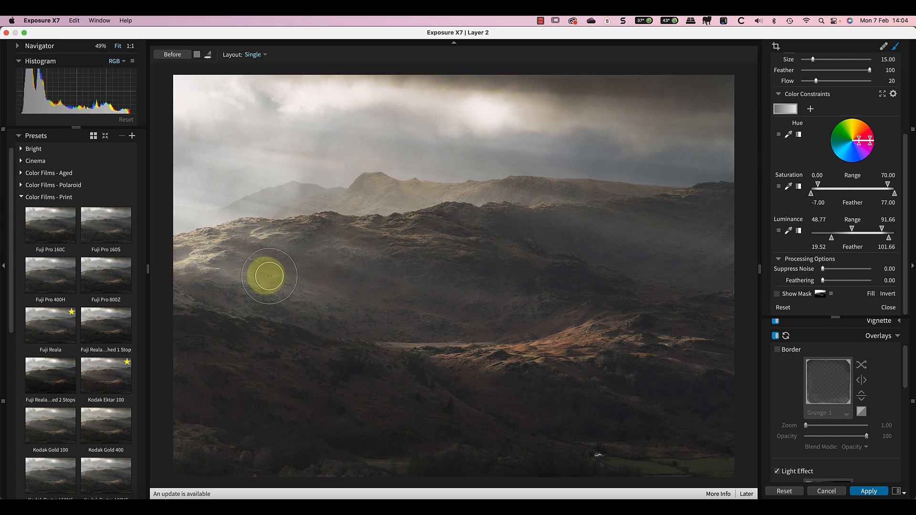
{"action": "mouse_move", "coordinate": [195, 254]}
{"action": "left_mouse_down"}
{"action": "mouse_move", "coordinate": [243, 245]}
{"action": "mouse_move", "coordinate": [185, 268]}
{"action": "mouse_move", "coordinate": [255, 273]}
{"action": "mouse_move", "coordinate": [225, 280]}
{"action": "mouse_move", "coordinate": [307, 306]}
{"action": "mouse_move", "coordinate": [206, 273]}
{"action": "mouse_move", "coordinate": [314, 309]}
{"action": "mouse_move", "coordinate": [197, 280]}
{"action": "mouse_move", "coordinate": [250, 284]}
{"action": "mouse_move", "coordinate": [335, 315]}
{"action": "mouse_move", "coordinate": [185, 245]}
{"action": "mouse_move", "coordinate": [263, 229]}
{"action": "mouse_move", "coordinate": [339, 231]}
{"action": "mouse_move", "coordinate": [244, 238]}
{"action": "mouse_move", "coordinate": [344, 229]}
{"action": "mouse_move", "coordinate": [186, 250]}
{"action": "mouse_move", "coordinate": [223, 251]}
{"action": "mouse_move", "coordinate": [235, 277]}
{"action": "mouse_move", "coordinate": [341, 321]}
{"action": "mouse_move", "coordinate": [174, 301]}
{"action": "mouse_move", "coordinate": [272, 337]}
{"action": "mouse_move", "coordinate": [185, 314]}
{"action": "mouse_move", "coordinate": [198, 401]}
{"action": "mouse_move", "coordinate": [231, 423]}
{"action": "mouse_move", "coordinate": [174, 430]}
{"action": "mouse_move", "coordinate": [312, 464]}
{"action": "mouse_move", "coordinate": [421, 471]}
{"action": "mouse_move", "coordinate": [163, 441]}
{"action": "mouse_move", "coordinate": [220, 441]}
{"action": "mouse_move", "coordinate": [229, 394]}
{"action": "mouse_move", "coordinate": [426, 403]}
{"action": "mouse_move", "coordinate": [377, 340]}
{"action": "mouse_move", "coordinate": [368, 197]}
{"action": "mouse_move", "coordinate": [260, 156]}
{"action": "mouse_move", "coordinate": [214, 155]}
{"action": "mouse_move", "coordinate": [379, 156]}
{"action": "mouse_move", "coordinate": [194, 152]}
{"action": "mouse_move", "coordinate": [276, 154]}
{"action": "mouse_move", "coordinate": [226, 179]}
{"action": "mouse_move", "coordinate": [294, 151]}
{"action": "mouse_move", "coordinate": [418, 159]}
{"action": "mouse_move", "coordinate": [451, 153]}
{"action": "mouse_move", "coordinate": [400, 148]}
{"action": "mouse_move", "coordinate": [476, 148]}
{"action": "mouse_move", "coordinate": [276, 126]}
{"action": "mouse_move", "coordinate": [524, 97]}
{"action": "mouse_move", "coordinate": [698, 105]}
{"action": "mouse_move", "coordinate": [352, 88]}
{"action": "mouse_move", "coordinate": [647, 102]}
{"action": "mouse_move", "coordinate": [739, 118]}
{"action": "mouse_move", "coordinate": [532, 92]}
{"action": "mouse_move", "coordinate": [628, 96]}
{"action": "mouse_move", "coordinate": [502, 96]}
{"action": "mouse_move", "coordinate": [865, 89]}
{"action": "left_mouse_up"}
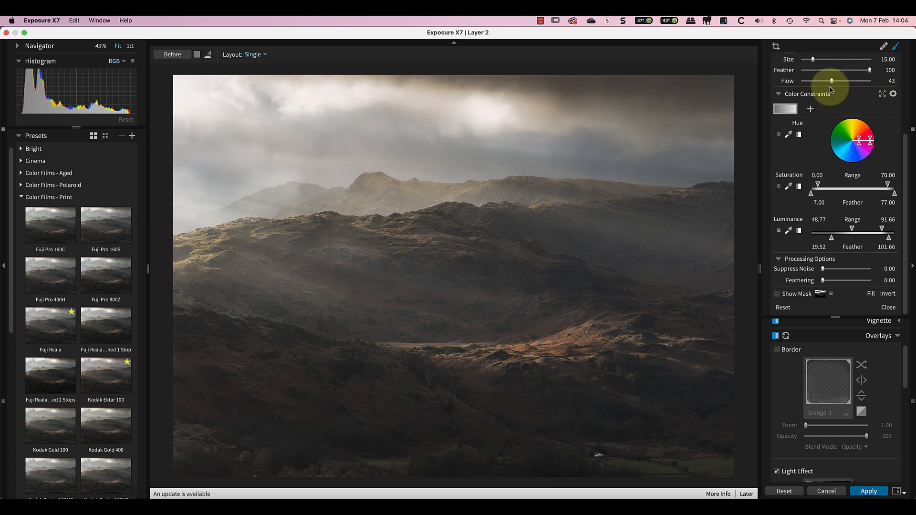
{"action": "scroll", "coordinate": [818, 92], "scroll_direction": "up", "scroll_amount": 5}
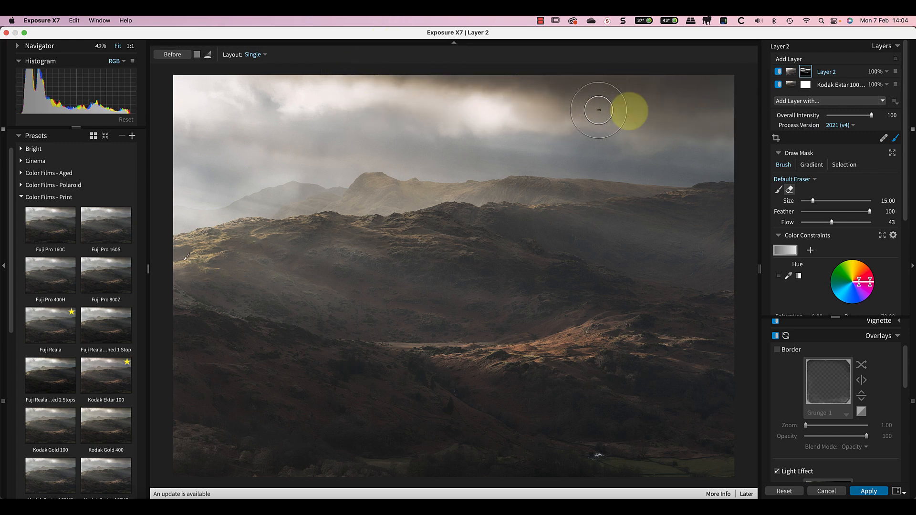
{"action": "mouse_move", "coordinate": [361, 90]}
{"action": "left_mouse_down"}
{"action": "mouse_move", "coordinate": [169, 88]}
{"action": "mouse_move", "coordinate": [324, 130]}
{"action": "mouse_move", "coordinate": [279, 137]}
{"action": "mouse_move", "coordinate": [343, 149]}
{"action": "mouse_move", "coordinate": [177, 155]}
{"action": "mouse_move", "coordinate": [152, 163]}
{"action": "mouse_move", "coordinate": [246, 189]}
{"action": "mouse_move", "coordinate": [148, 178]}
{"action": "mouse_move", "coordinate": [176, 201]}
{"action": "mouse_move", "coordinate": [139, 205]}
{"action": "mouse_move", "coordinate": [197, 265]}
{"action": "mouse_move", "coordinate": [239, 246]}
{"action": "mouse_move", "coordinate": [236, 235]}
{"action": "mouse_move", "coordinate": [398, 237]}
{"action": "mouse_move", "coordinate": [290, 239]}
{"action": "mouse_move", "coordinate": [478, 248]}
{"action": "mouse_move", "coordinate": [631, 303]}
{"action": "mouse_move", "coordinate": [401, 208]}
{"action": "mouse_move", "coordinate": [419, 233]}
{"action": "mouse_move", "coordinate": [556, 298]}
{"action": "mouse_move", "coordinate": [699, 350]}
{"action": "mouse_move", "coordinate": [492, 382]}
{"action": "mouse_move", "coordinate": [377, 382]}
{"action": "mouse_move", "coordinate": [486, 377]}
{"action": "mouse_move", "coordinate": [214, 356]}
{"action": "mouse_move", "coordinate": [219, 362]}
{"action": "mouse_move", "coordinate": [369, 406]}
{"action": "mouse_move", "coordinate": [236, 354]}
{"action": "mouse_move", "coordinate": [228, 324]}
{"action": "mouse_move", "coordinate": [213, 311]}
{"action": "mouse_move", "coordinate": [295, 185]}
{"action": "mouse_move", "coordinate": [732, 235]}
{"action": "left_mouse_up"}
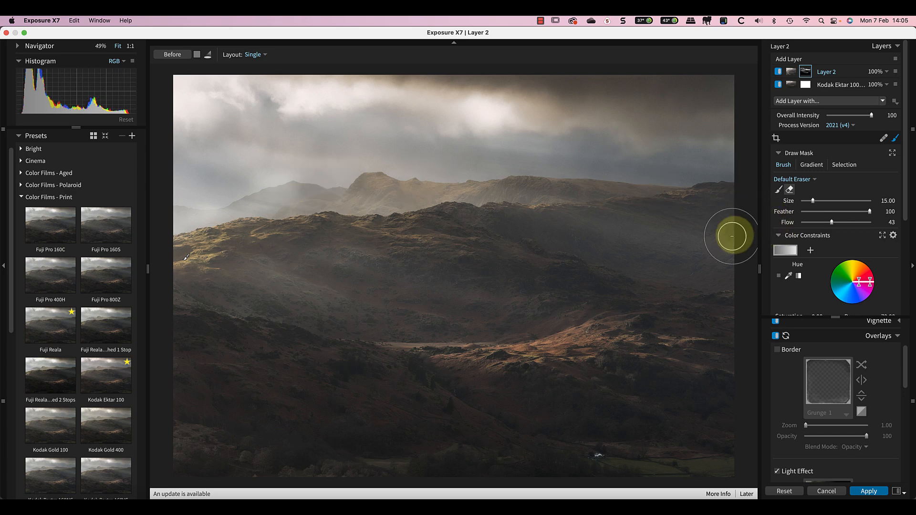
{"action": "left_click", "coordinate": [778, 72]}
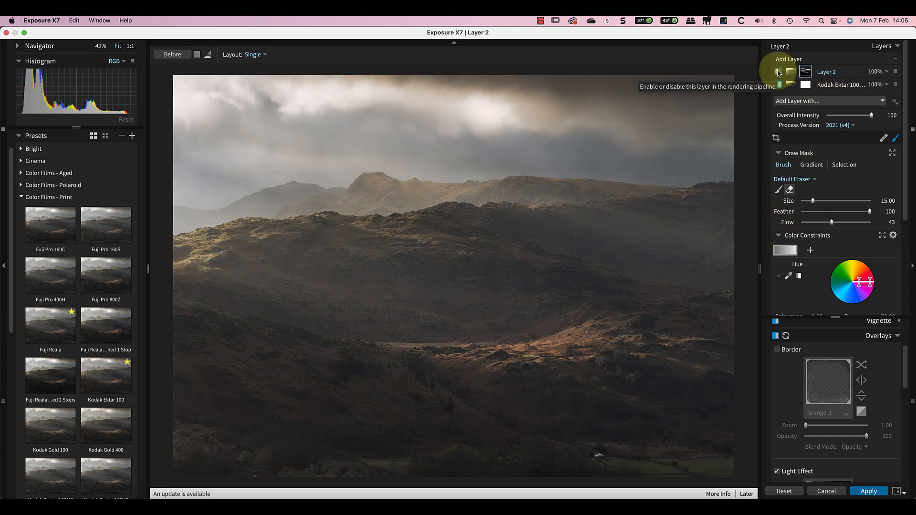
{"action": "left_click", "coordinate": [779, 72]}
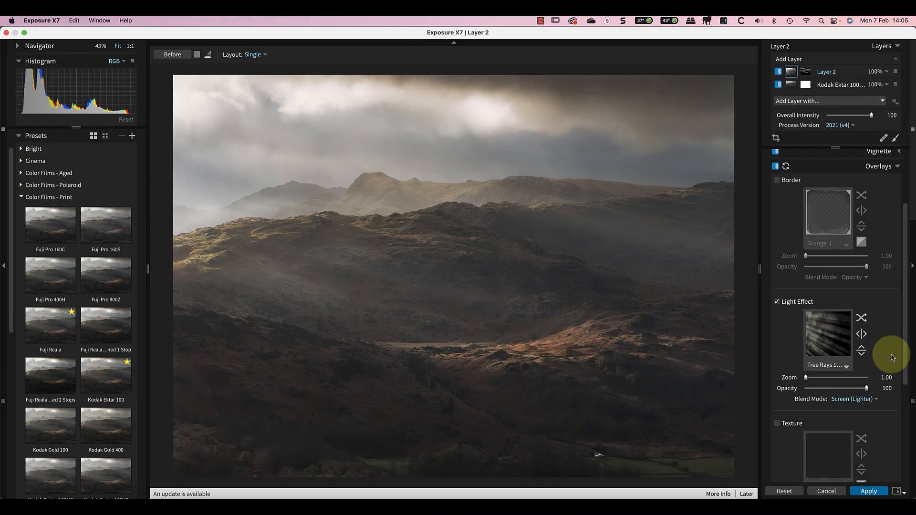
Add a vignette to the Kodak Ektar 100 layer with amount 45, size -7, roundness -44 and softness 88
{"action": "left_click", "coordinate": [791, 85]}
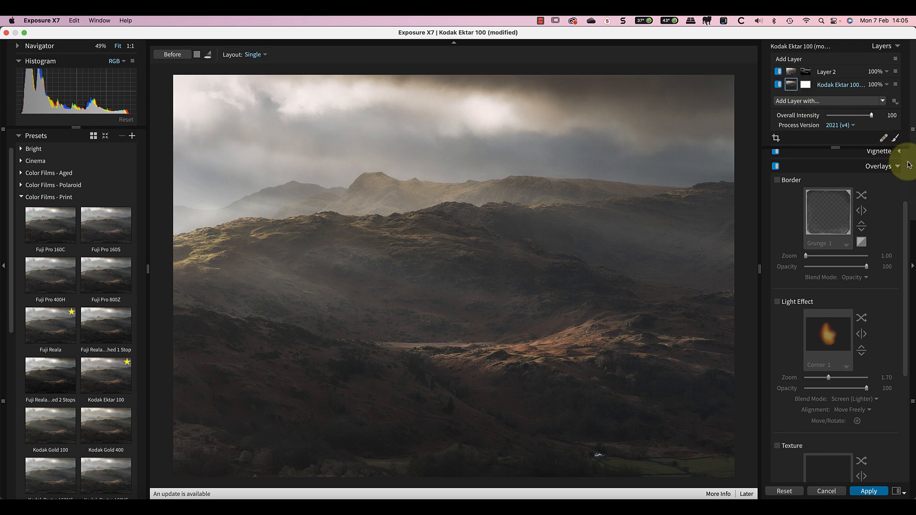
{"action": "left_click_drag", "start_coordinate": [907, 219], "coordinate": [897, 176]}
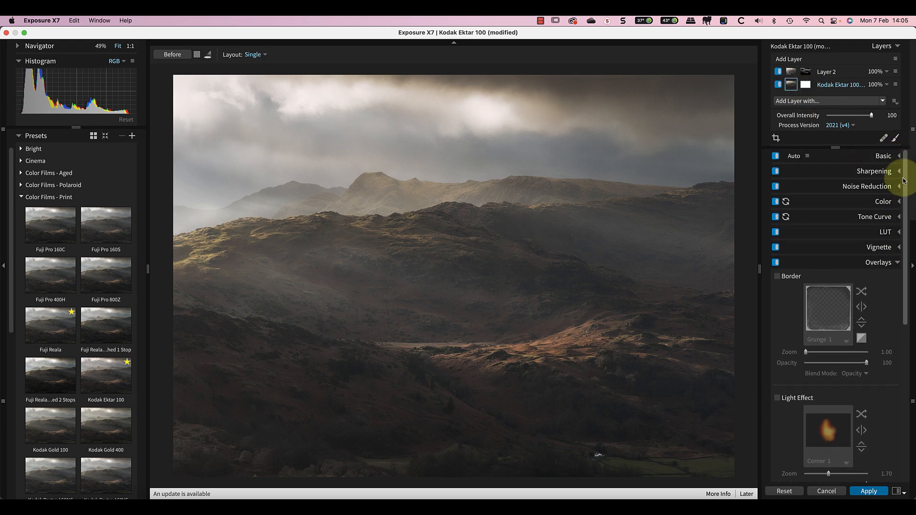
{"action": "left_click", "coordinate": [890, 248]}
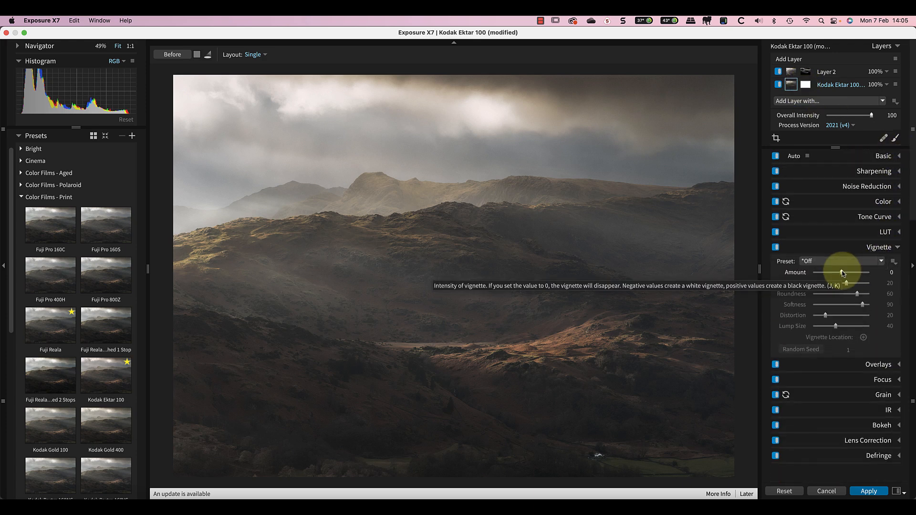
{"action": "left_click_drag", "start_coordinate": [842, 274], "coordinate": [854, 275]}
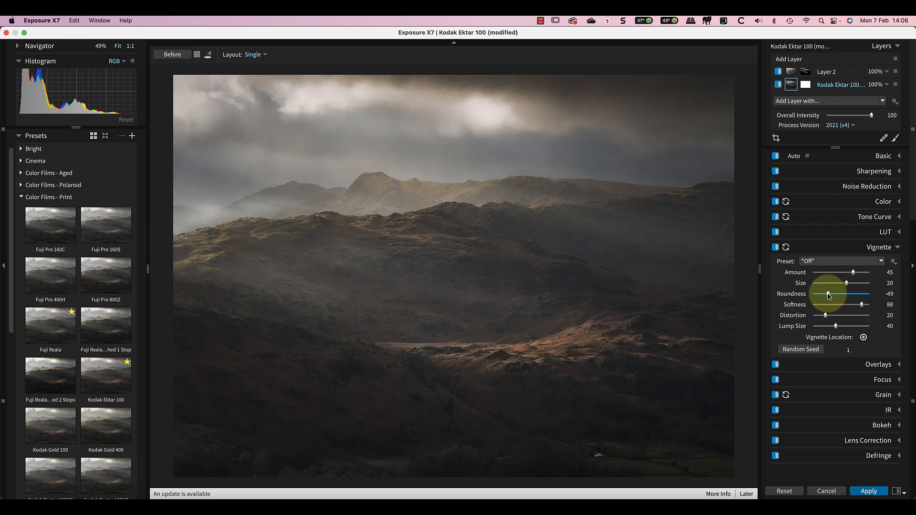
{"action": "left_click_drag", "start_coordinate": [829, 296], "coordinate": [831, 296]}
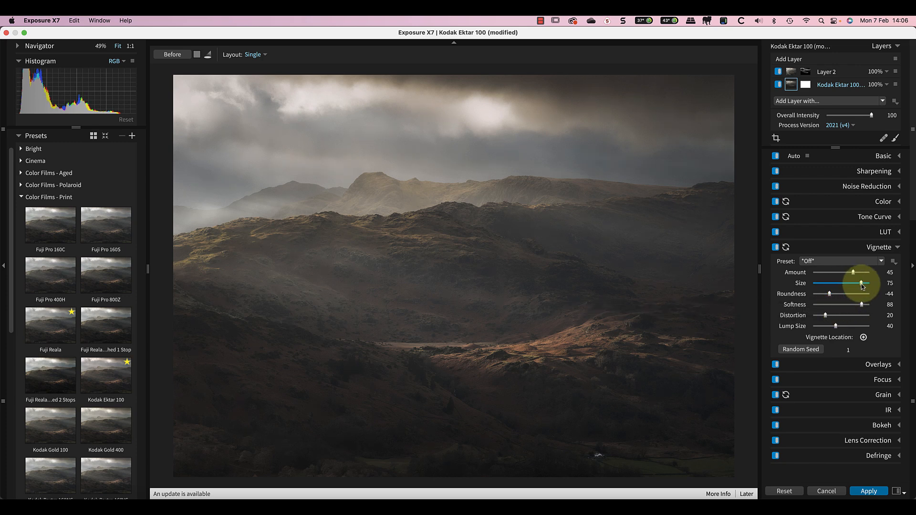
{"action": "left_click_drag", "start_coordinate": [861, 286], "coordinate": [837, 287]}
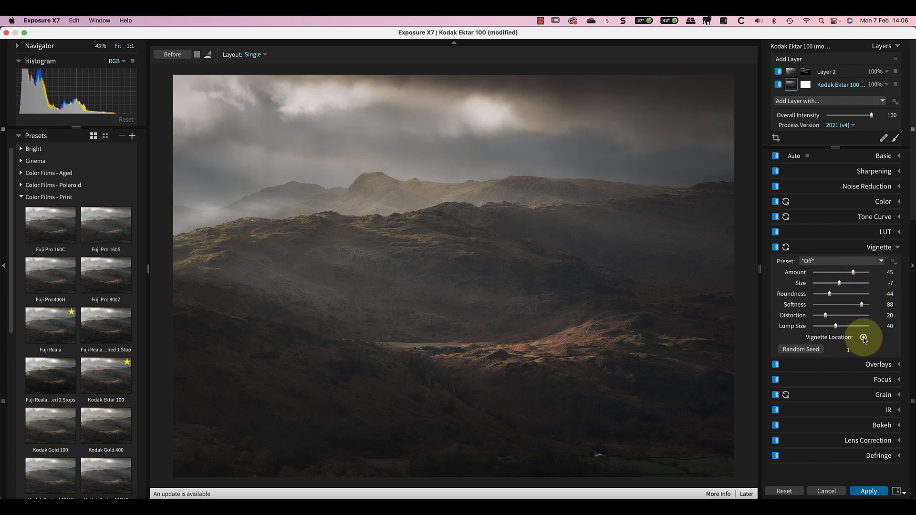
Centre the vignette on the middle ridge, reduce its amount to 34, and apply the Exposure X7 edits
{"action": "left_click_drag", "start_coordinate": [863, 338], "coordinate": [415, 222]}
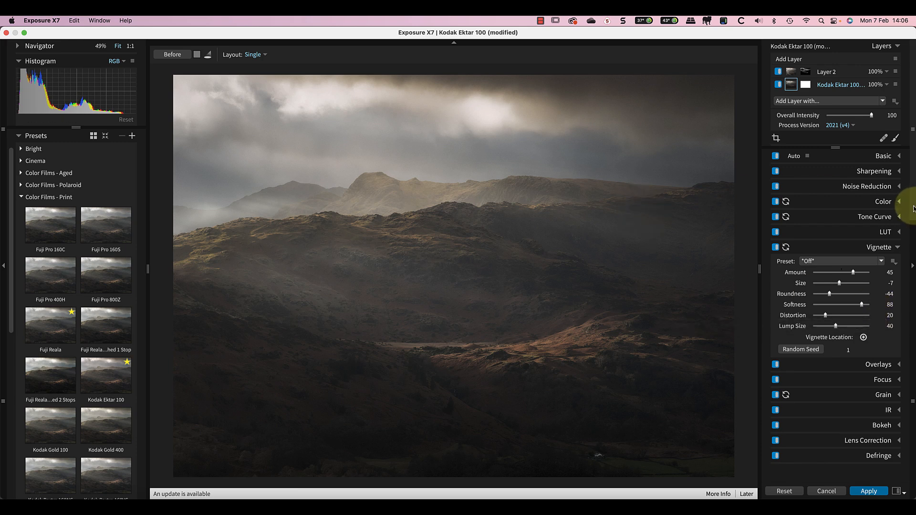
{"action": "left_click_drag", "start_coordinate": [855, 274], "coordinate": [852, 275]}
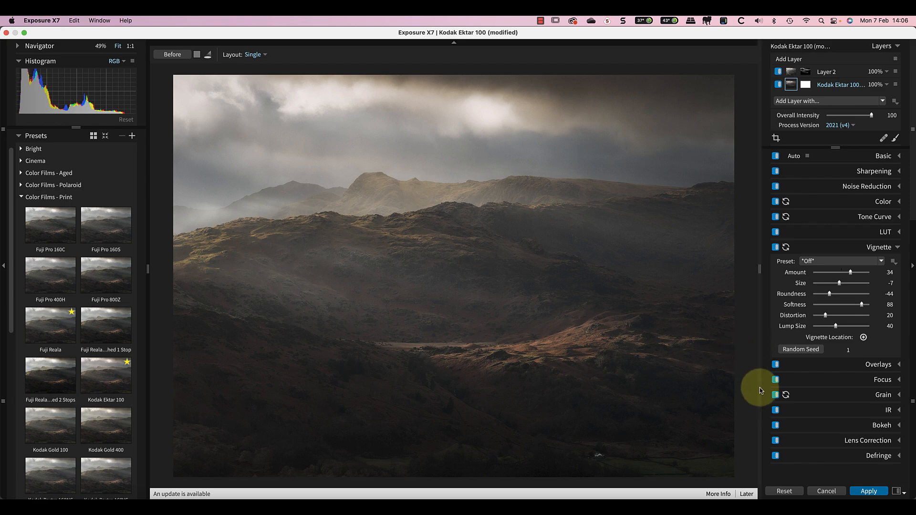
{"action": "left_click", "coordinate": [872, 493]}
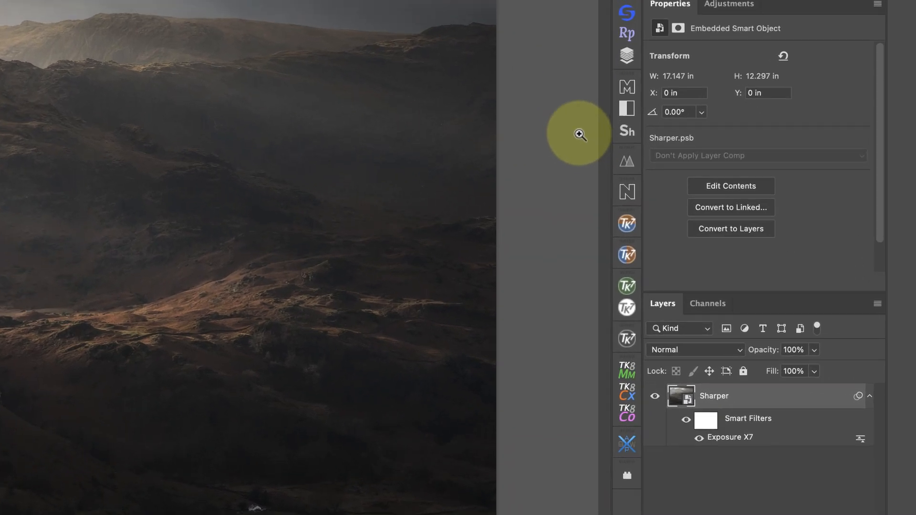
Switch to Photoshop and run the Shape plugin's Local preset with shape 35, sharpness 0, and highlight and shadow protection of 20
{"action": "left_click", "coordinate": [627, 132]}
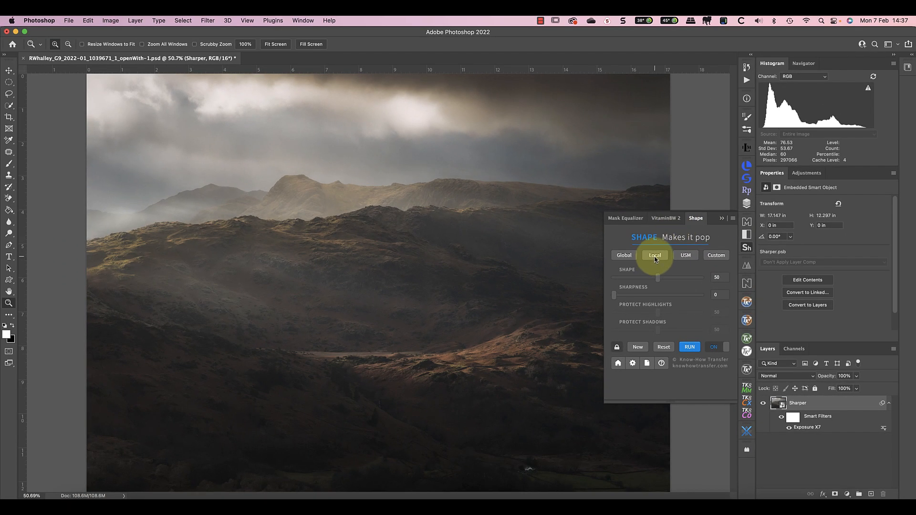
{"action": "left_click", "coordinate": [655, 258]}
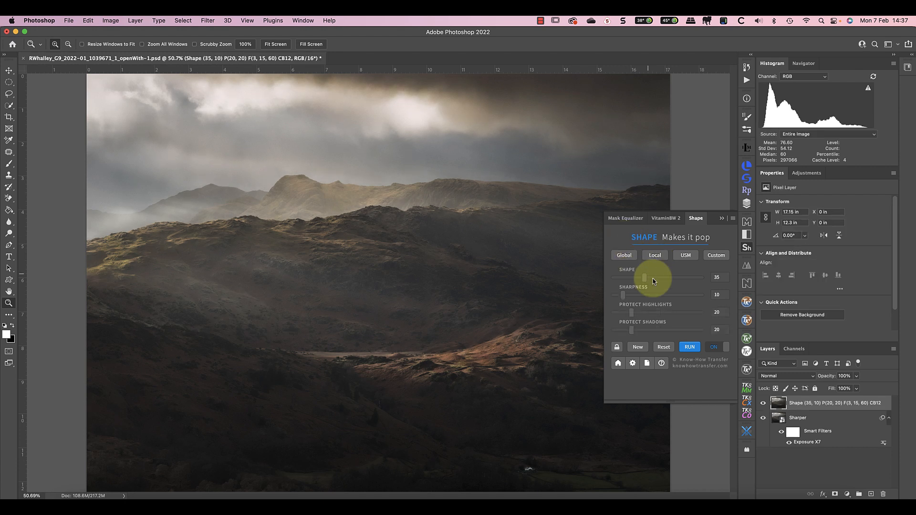
{"action": "left_click_drag", "start_coordinate": [624, 296], "coordinate": [609, 296]}
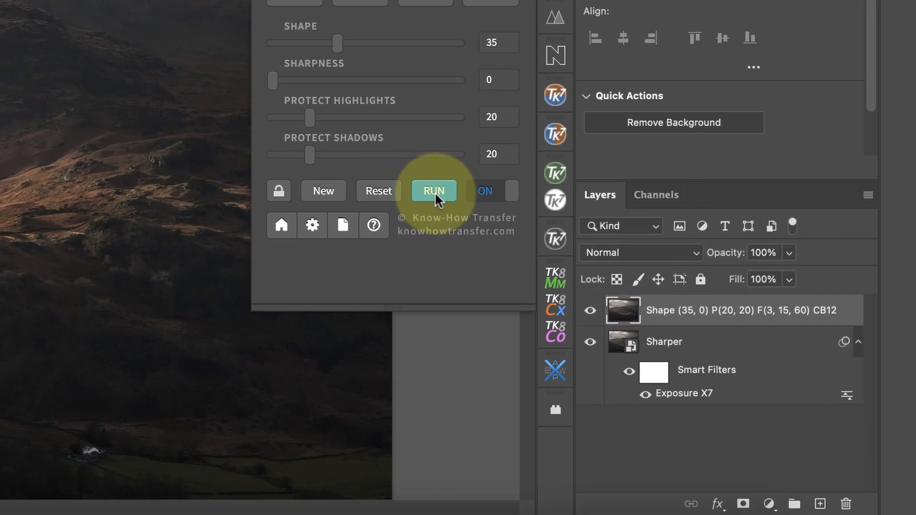
{"action": "left_click", "coordinate": [433, 191]}
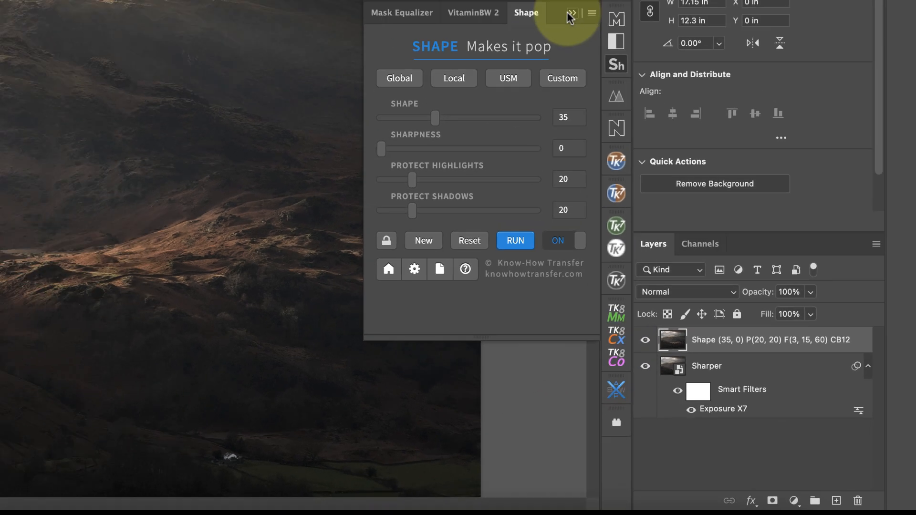
{"action": "left_click", "coordinate": [569, 15]}
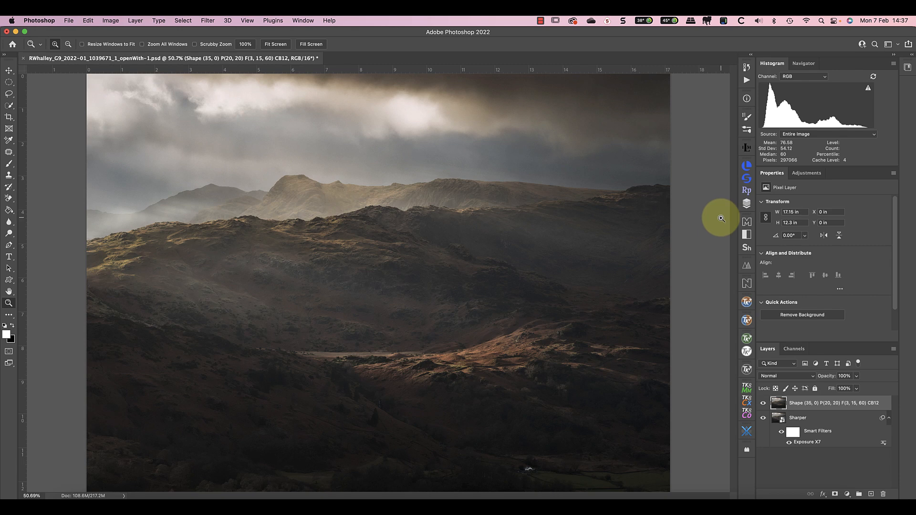
Hide the Shape layer with an inverted mask, then paint its effect onto the hillsides with a white brush at 40% opacity
{"action": "left_click", "coordinate": [835, 493]}
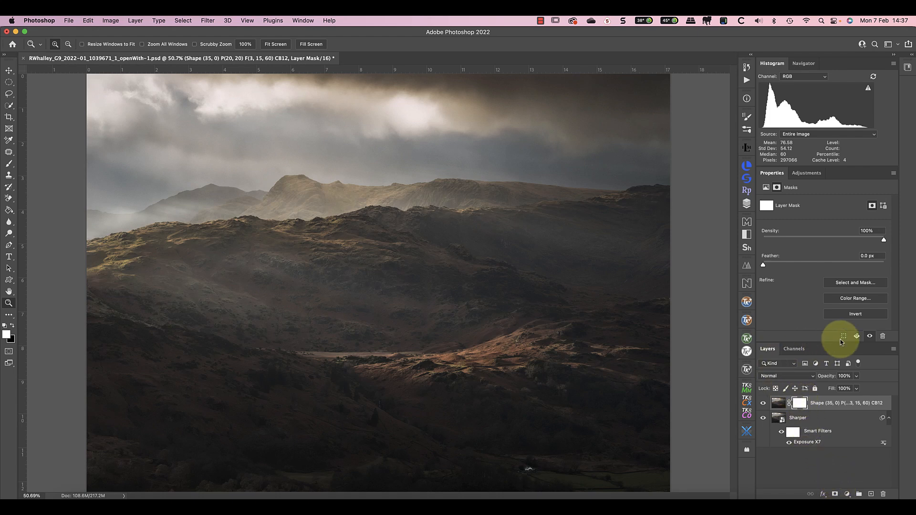
{"action": "left_click", "coordinate": [855, 315]}
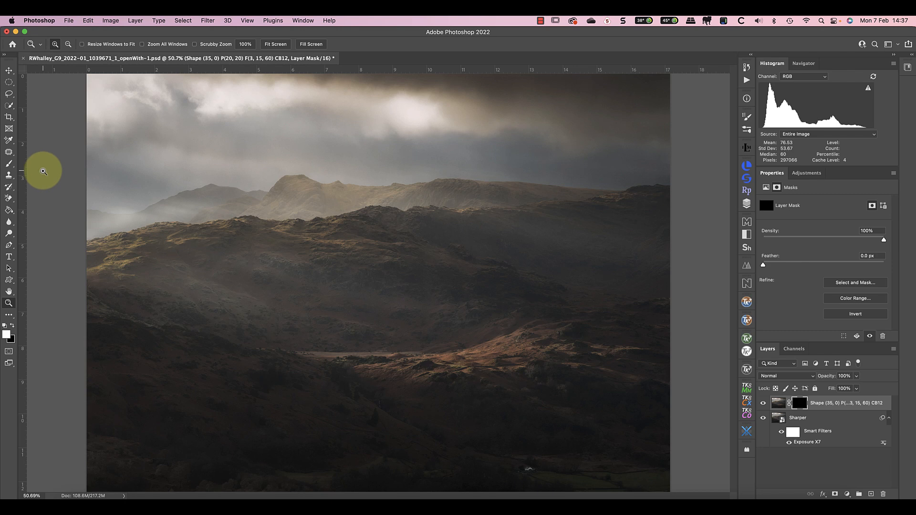
{"action": "left_click", "coordinate": [9, 164]}
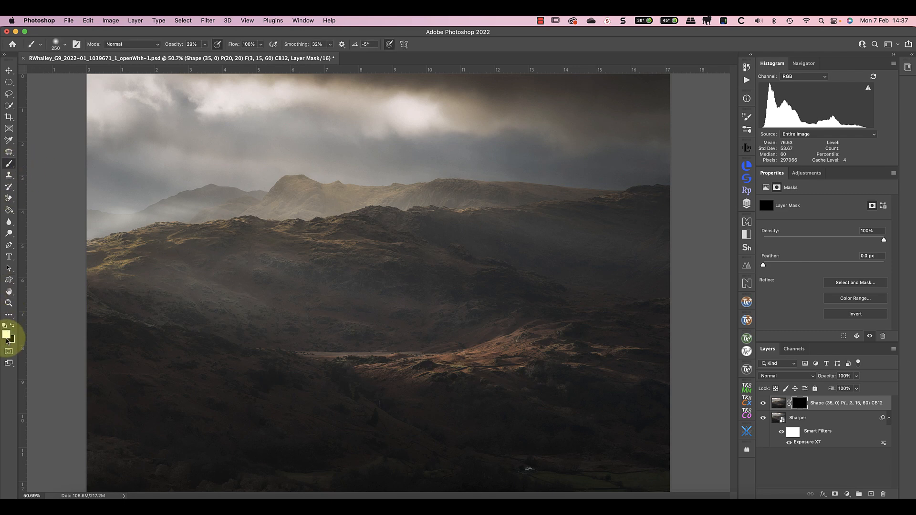
{"action": "left_click", "coordinate": [204, 44]}
{"action": "left_click_drag", "start_coordinate": [205, 56], "coordinate": [209, 57]}
{"action": "mouse_move", "coordinate": [139, 239]}
{"action": "left_mouse_down"}
{"action": "mouse_move", "coordinate": [130, 257]}
{"action": "mouse_move", "coordinate": [89, 273]}
{"action": "mouse_move", "coordinate": [138, 247]}
{"action": "mouse_move", "coordinate": [394, 238]}
{"action": "mouse_move", "coordinate": [173, 245]}
{"action": "mouse_move", "coordinate": [108, 279]}
{"action": "mouse_move", "coordinate": [248, 350]}
{"action": "mouse_move", "coordinate": [102, 289]}
{"action": "mouse_move", "coordinate": [131, 249]}
{"action": "mouse_move", "coordinate": [406, 239]}
{"action": "mouse_move", "coordinate": [273, 252]}
{"action": "mouse_move", "coordinate": [338, 237]}
{"action": "mouse_move", "coordinate": [115, 263]}
{"action": "mouse_move", "coordinate": [249, 235]}
{"action": "mouse_move", "coordinate": [395, 249]}
{"action": "mouse_move", "coordinate": [355, 230]}
{"action": "mouse_move", "coordinate": [498, 269]}
{"action": "mouse_move", "coordinate": [511, 279]}
{"action": "mouse_move", "coordinate": [466, 281]}
{"action": "mouse_move", "coordinate": [559, 326]}
{"action": "mouse_move", "coordinate": [386, 351]}
{"action": "mouse_move", "coordinate": [575, 351]}
{"action": "mouse_move", "coordinate": [496, 367]}
{"action": "mouse_move", "coordinate": [510, 371]}
{"action": "mouse_move", "coordinate": [564, 347]}
{"action": "mouse_move", "coordinate": [625, 359]}
{"action": "mouse_move", "coordinate": [648, 354]}
{"action": "mouse_move", "coordinate": [642, 338]}
{"action": "mouse_move", "coordinate": [651, 322]}
{"action": "mouse_move", "coordinate": [564, 333]}
{"action": "mouse_move", "coordinate": [544, 353]}
{"action": "mouse_move", "coordinate": [579, 368]}
{"action": "mouse_move", "coordinate": [331, 370]}
{"action": "mouse_move", "coordinate": [528, 362]}
{"action": "mouse_move", "coordinate": [397, 370]}
{"action": "mouse_move", "coordinate": [549, 349]}
{"action": "mouse_move", "coordinate": [405, 365]}
{"action": "mouse_move", "coordinate": [509, 354]}
{"action": "mouse_move", "coordinate": [524, 373]}
{"action": "mouse_move", "coordinate": [501, 376]}
{"action": "mouse_move", "coordinate": [631, 372]}
{"action": "mouse_move", "coordinate": [528, 364]}
{"action": "mouse_move", "coordinate": [395, 373]}
{"action": "mouse_move", "coordinate": [407, 377]}
{"action": "mouse_move", "coordinate": [257, 355]}
{"action": "mouse_move", "coordinate": [311, 319]}
{"action": "mouse_move", "coordinate": [366, 248]}
{"action": "mouse_move", "coordinate": [523, 276]}
{"action": "mouse_move", "coordinate": [253, 238]}
{"action": "mouse_move", "coordinate": [117, 268]}
{"action": "mouse_move", "coordinate": [148, 288]}
{"action": "mouse_move", "coordinate": [122, 250]}
{"action": "mouse_move", "coordinate": [320, 235]}
{"action": "mouse_move", "coordinate": [370, 244]}
{"action": "mouse_move", "coordinate": [440, 216]}
{"action": "mouse_move", "coordinate": [645, 203]}
{"action": "mouse_move", "coordinate": [454, 221]}
{"action": "mouse_move", "coordinate": [607, 205]}
{"action": "mouse_move", "coordinate": [281, 193]}
{"action": "mouse_move", "coordinate": [615, 200]}
{"action": "mouse_move", "coordinate": [372, 225]}
{"action": "mouse_move", "coordinate": [274, 214]}
{"action": "mouse_move", "coordinate": [328, 199]}
{"action": "mouse_move", "coordinate": [397, 225]}
{"action": "mouse_move", "coordinate": [136, 263]}
{"action": "mouse_move", "coordinate": [319, 221]}
{"action": "left_mouse_up"}
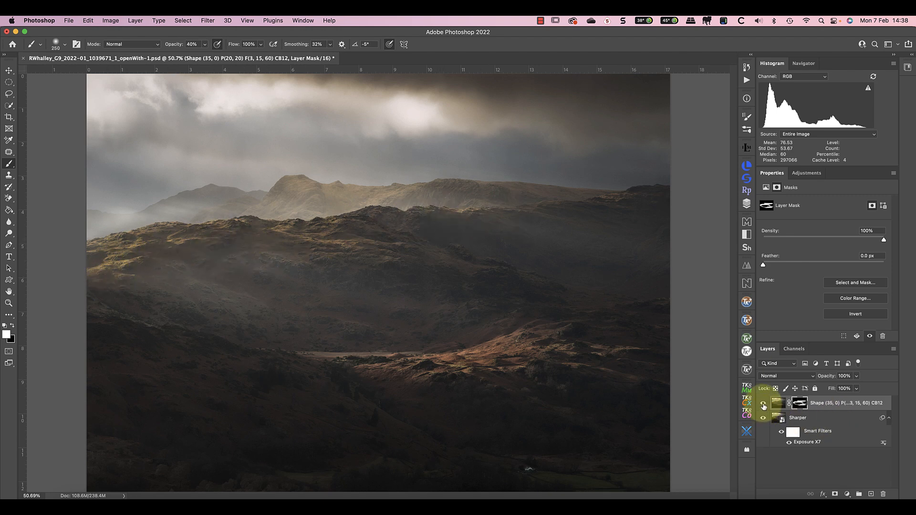
{"action": "left_click", "coordinate": [764, 405]}
{"action": "left_click", "coordinate": [763, 405]}
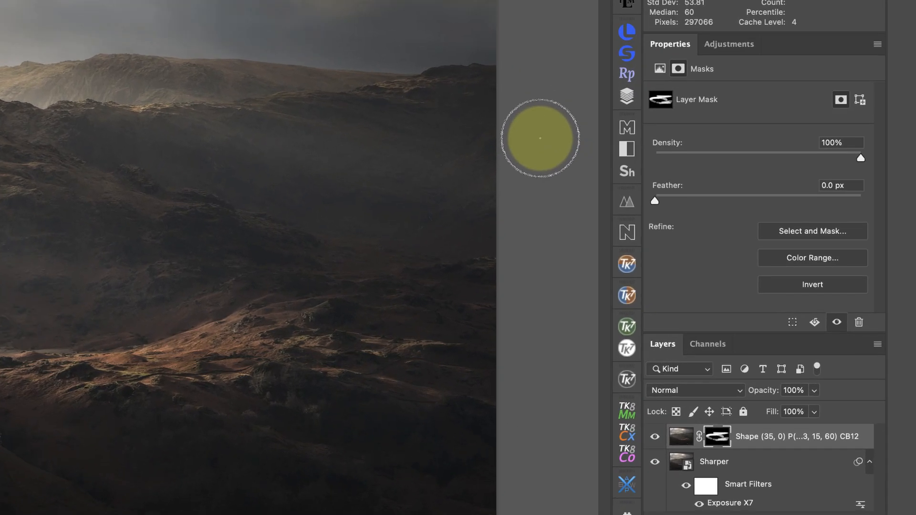
Create a quick two-layer frequency decomposition with a 20-pixel detail radius using Wow! Frequency Equalizer Pro 2
{"action": "left_click", "coordinate": [622, 101]}
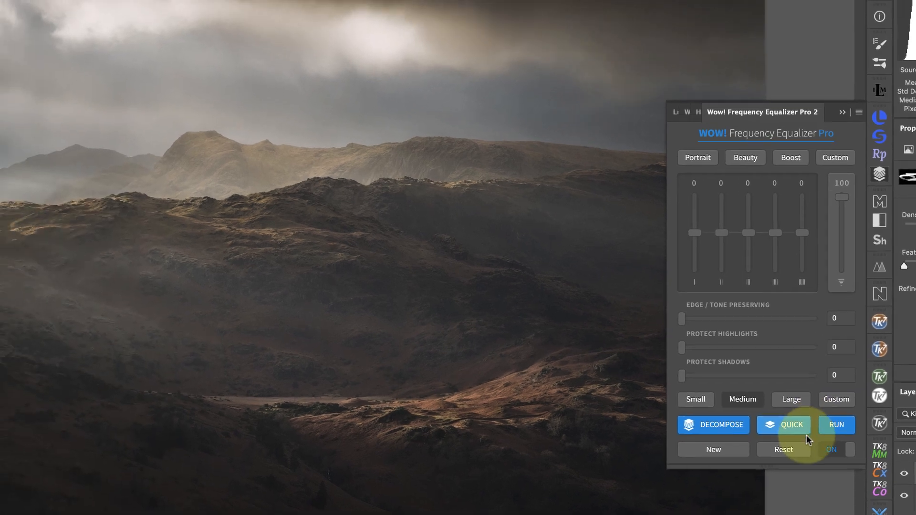
{"action": "left_click", "coordinate": [795, 430]}
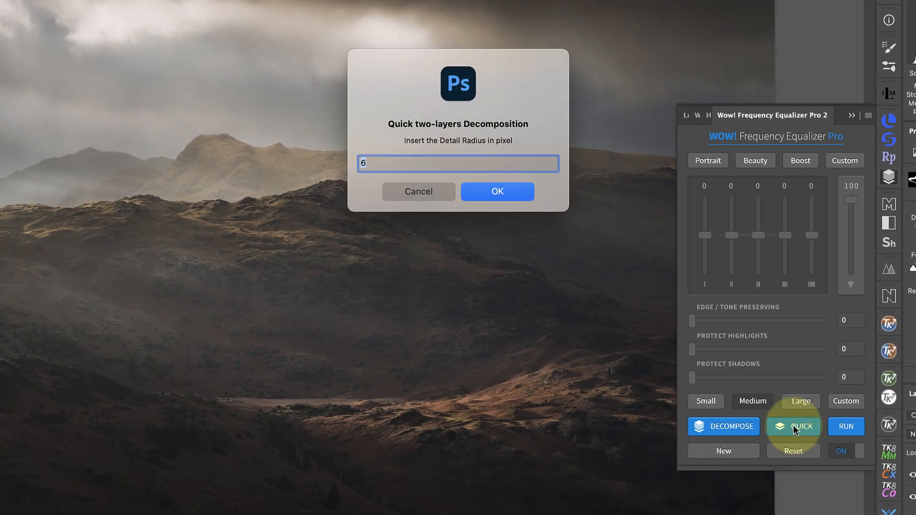
{"action": "type", "text": "20"}
{"action": "left_click", "coordinate": [488, 187]}
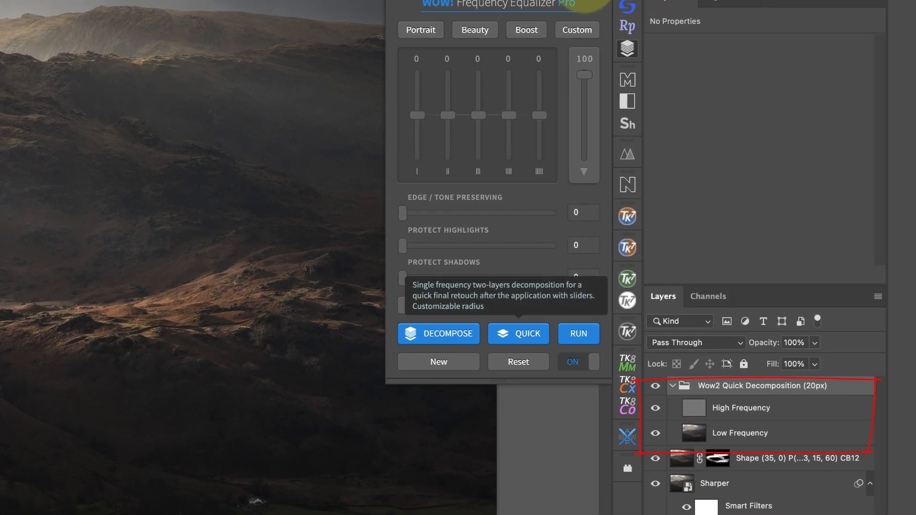
{"action": "left_click", "coordinate": [595, 0]}
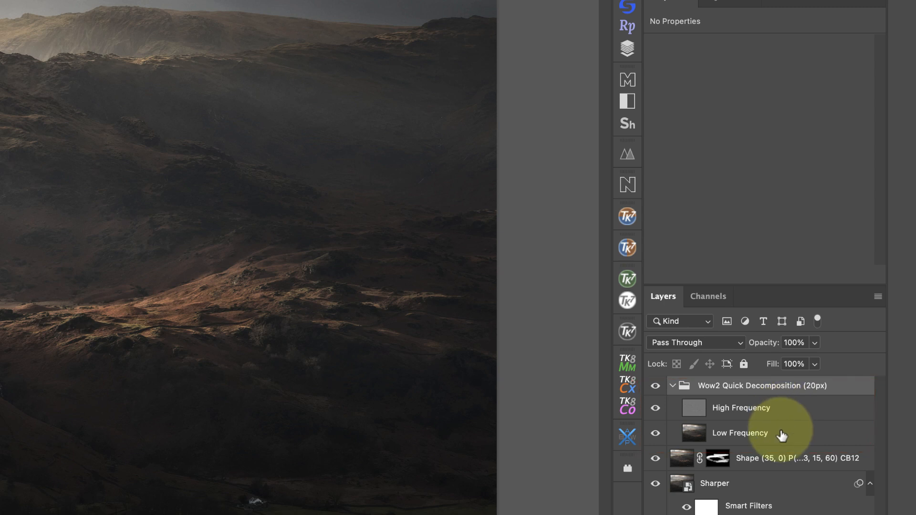
Lower the High Frequency layer's opacity to 90%, and compare with the decomposition group hidden
{"action": "left_click", "coordinate": [771, 414]}
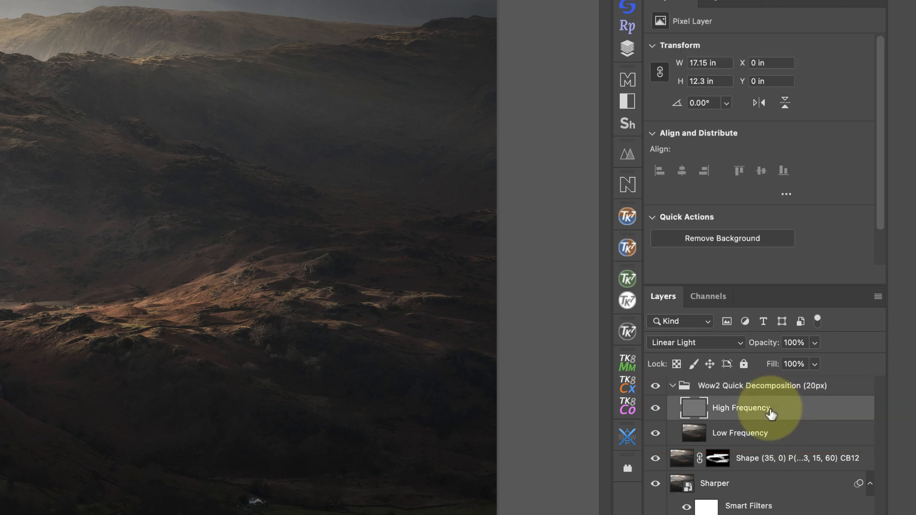
{"action": "left_click", "coordinate": [817, 345]}
{"action": "mouse_move", "coordinate": [816, 361]}
{"action": "left_mouse_down"}
{"action": "mouse_move", "coordinate": [773, 366]}
{"action": "mouse_move", "coordinate": [817, 363]}
{"action": "mouse_move", "coordinate": [809, 363]}
{"action": "left_mouse_up"}
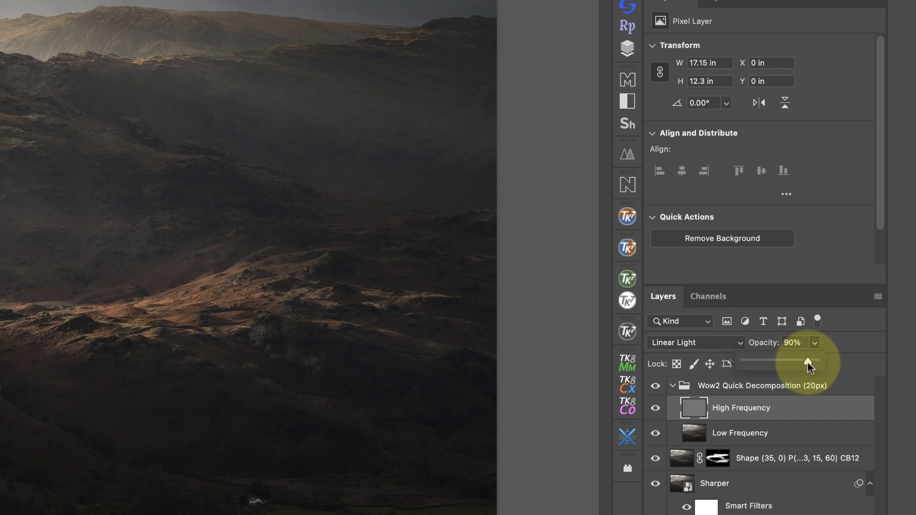
{"action": "left_click", "coordinate": [656, 388]}
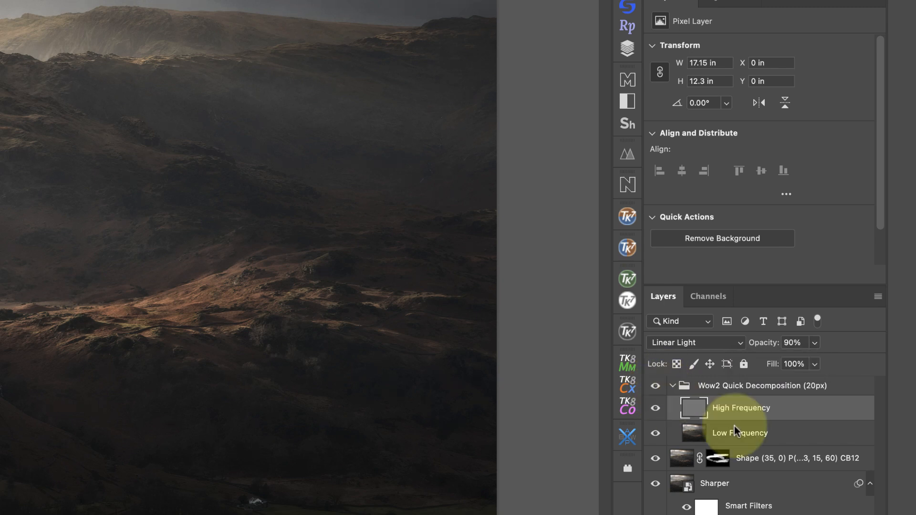
Duplicate the Low Frequency layer under the name Soft Glow
{"action": "left_click", "coordinate": [795, 437]}
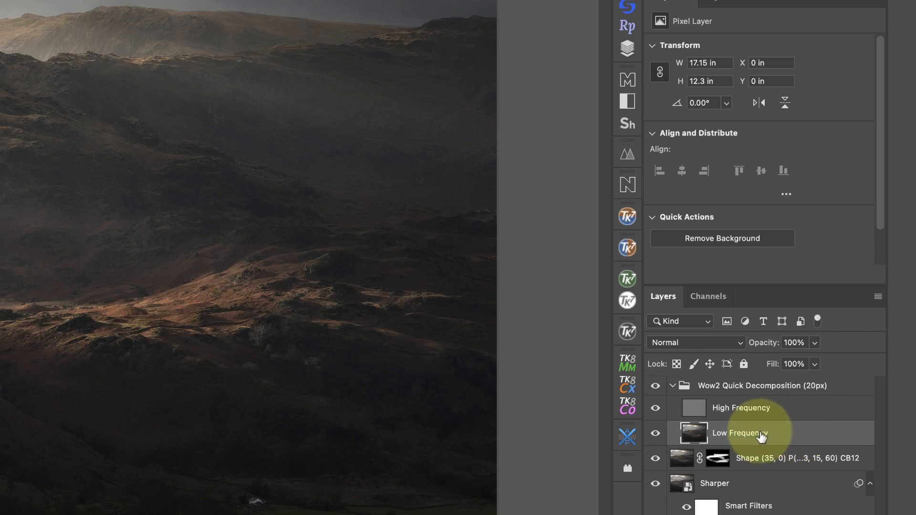
{"action": "right_click", "coordinate": [764, 433]}
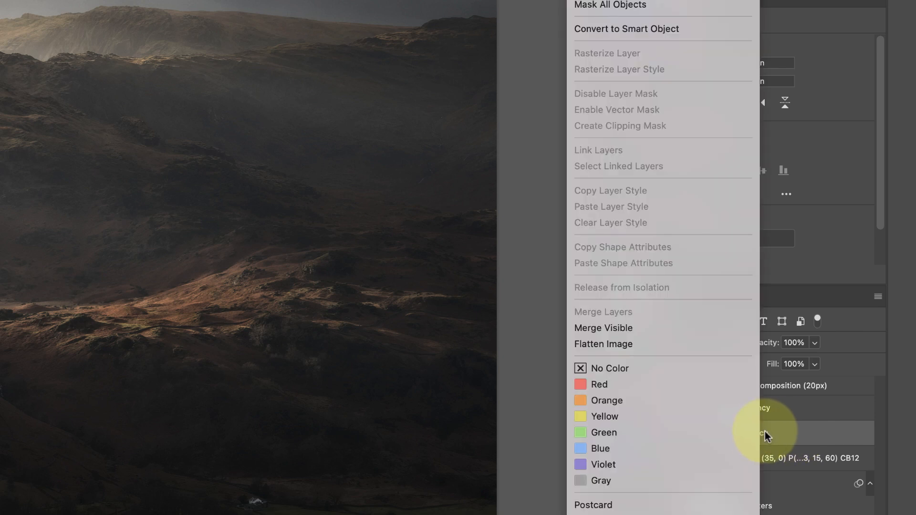
{"action": "left_click", "coordinate": [606, 0]}
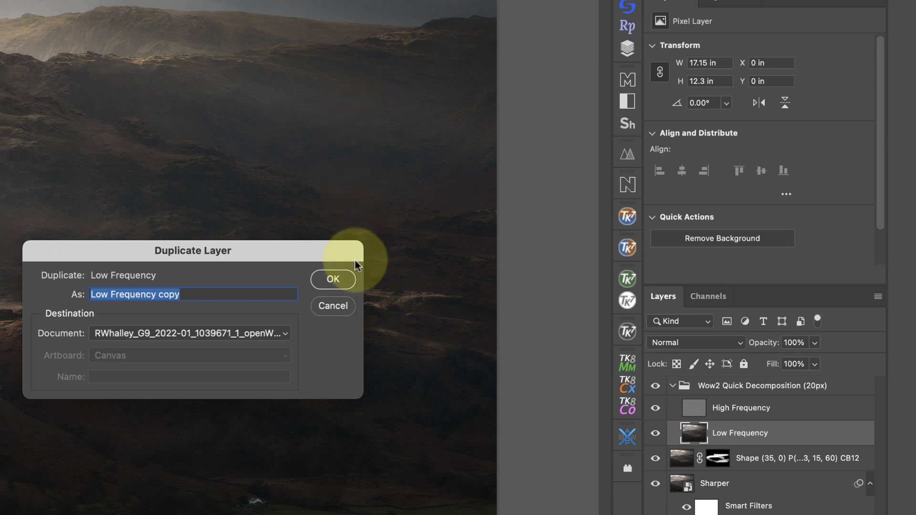
{"action": "type", "text": "Soft Glow"}
{"action": "key", "text": "Return"}
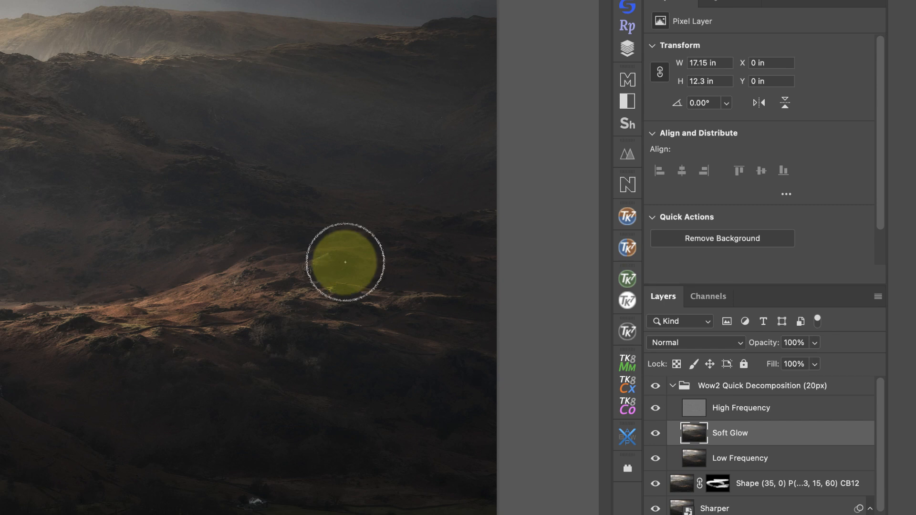
Blend the Soft Glow layer in Soft Light mode at 20% opacity, and compare with the decomposition group hidden
{"action": "left_click", "coordinate": [814, 343]}
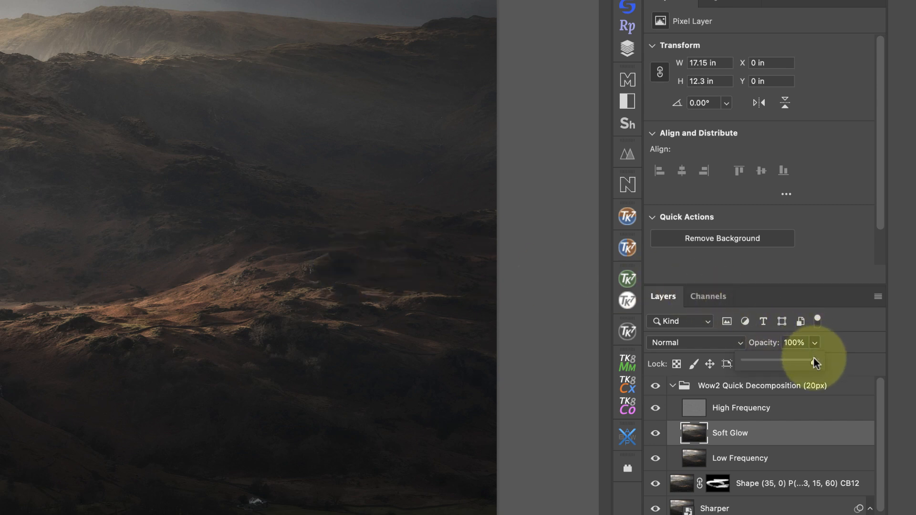
{"action": "left_click_drag", "start_coordinate": [814, 358], "coordinate": [758, 363]}
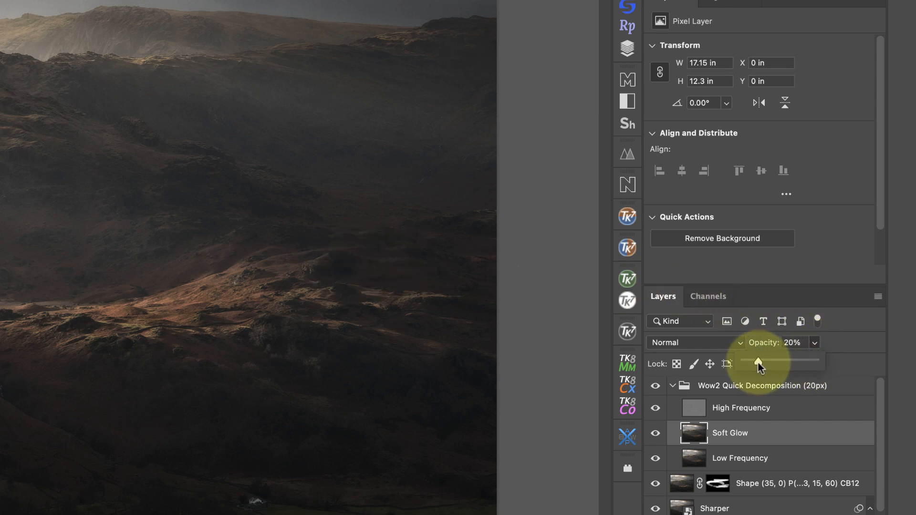
{"action": "left_click", "coordinate": [723, 345]}
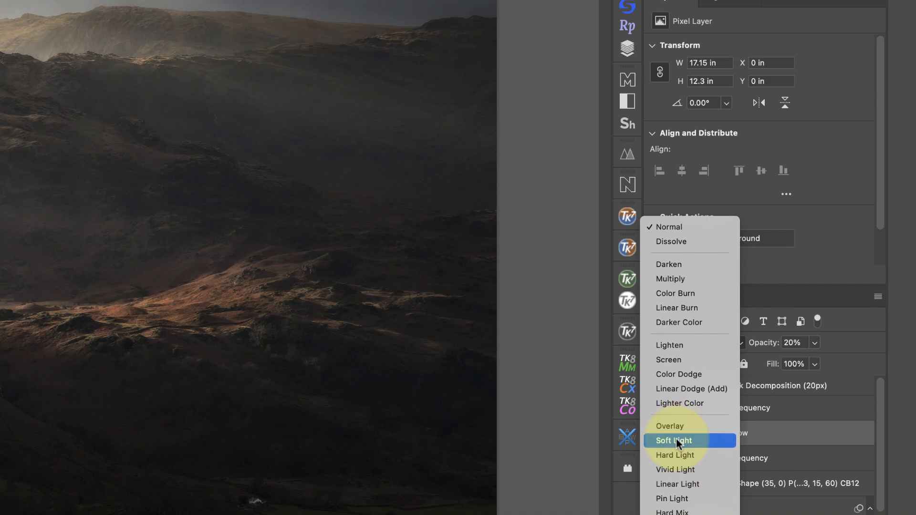
{"action": "left_click", "coordinate": [677, 439]}
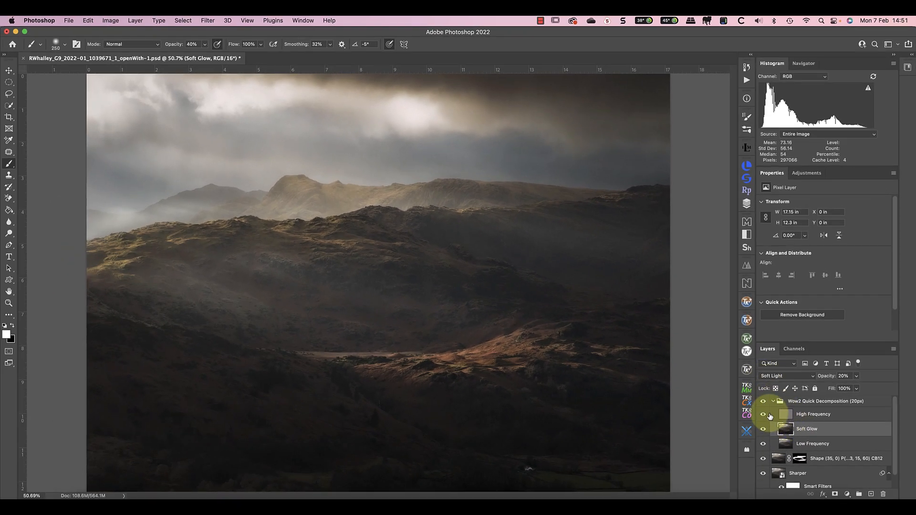
{"action": "left_click", "coordinate": [764, 404]}
{"action": "left_click", "coordinate": [816, 405]}
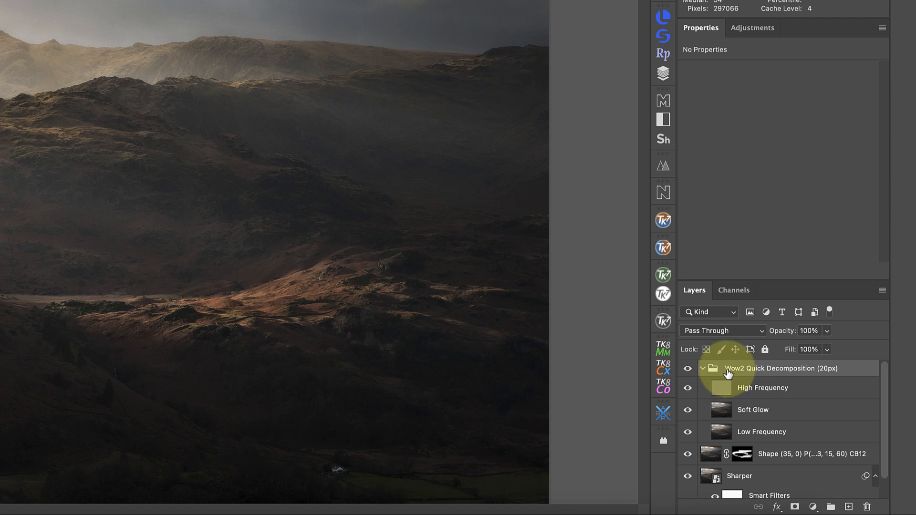
Add a Darks-3 luminosity mask to the decomposition group using TK7 RapidMask's layer mask mode
{"action": "left_click", "coordinate": [664, 277]}
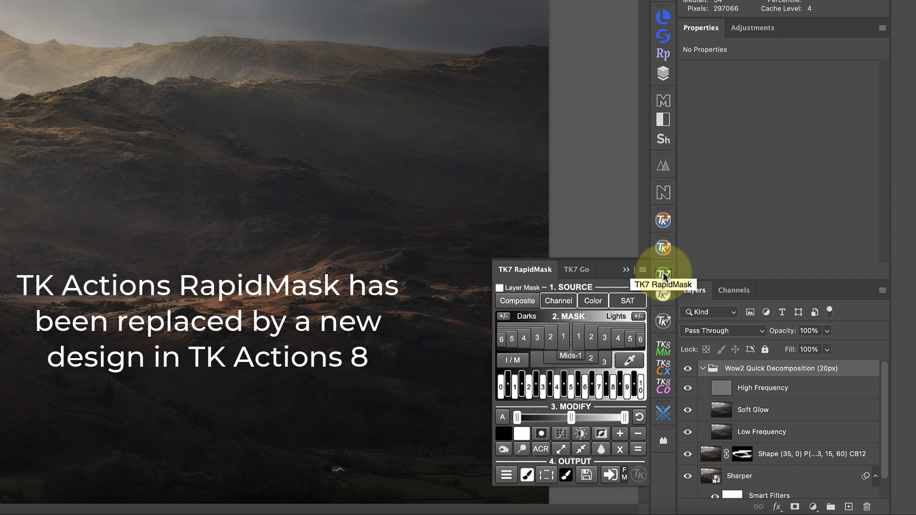
{"action": "left_click", "coordinate": [499, 288]}
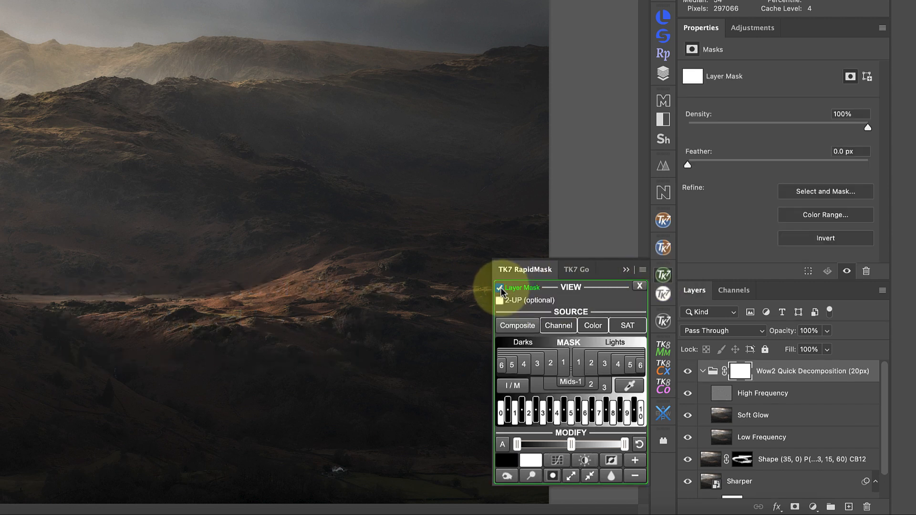
{"action": "left_click", "coordinate": [538, 367]}
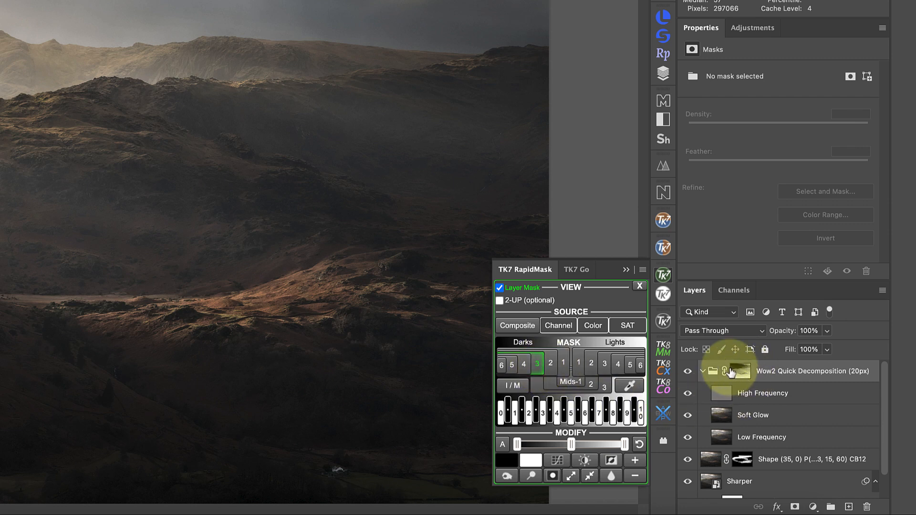
Invert the decomposition group's luminosity mask, raise its black point to darken the shadows, and inspect the mask on its own
{"action": "left_click", "coordinate": [612, 460]}
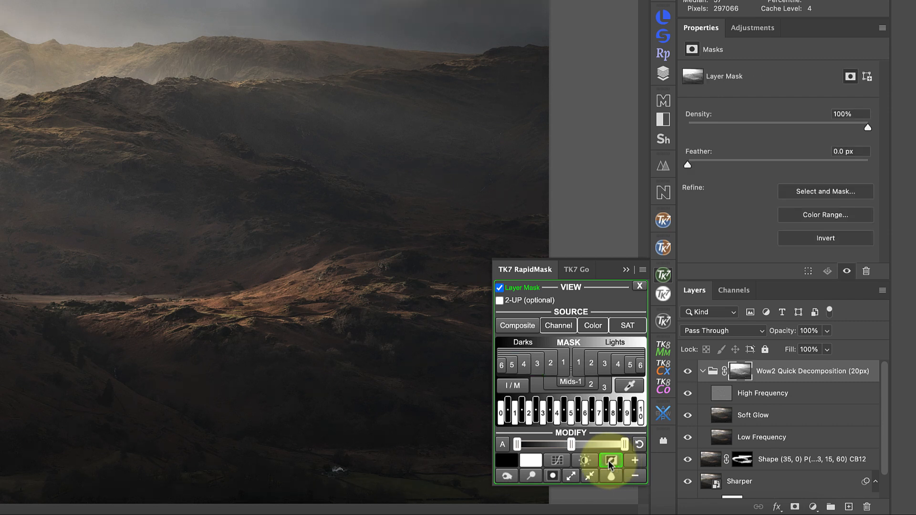
{"action": "left_click_drag", "start_coordinate": [515, 447], "coordinate": [576, 446]}
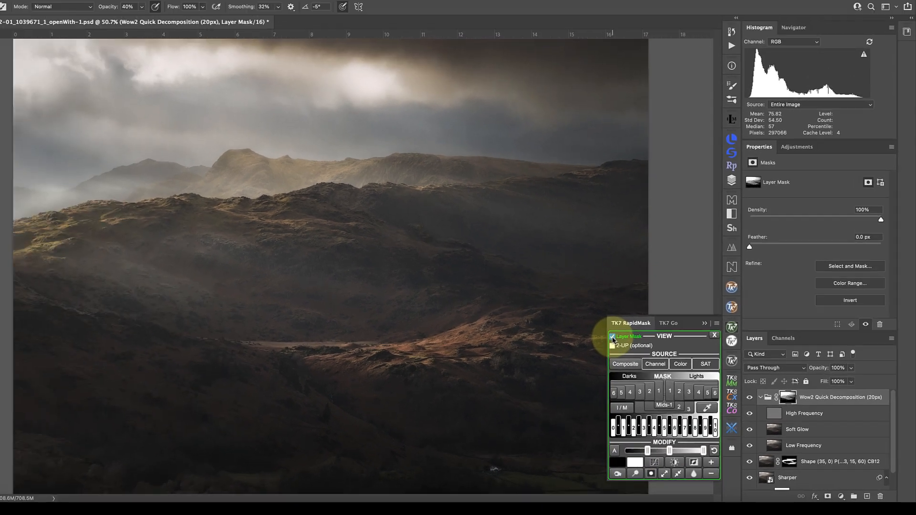
{"action": "left_click", "coordinate": [511, 293]}
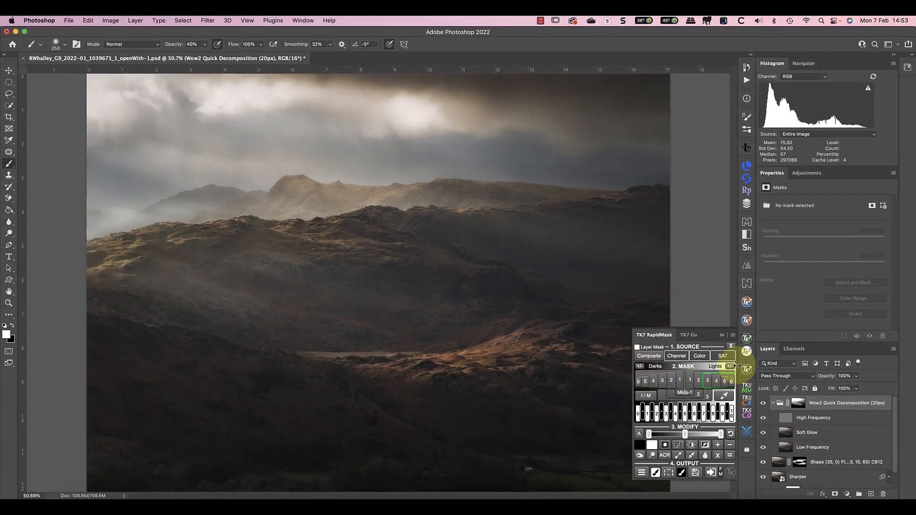
{"action": "left_click", "coordinate": [635, 275]}
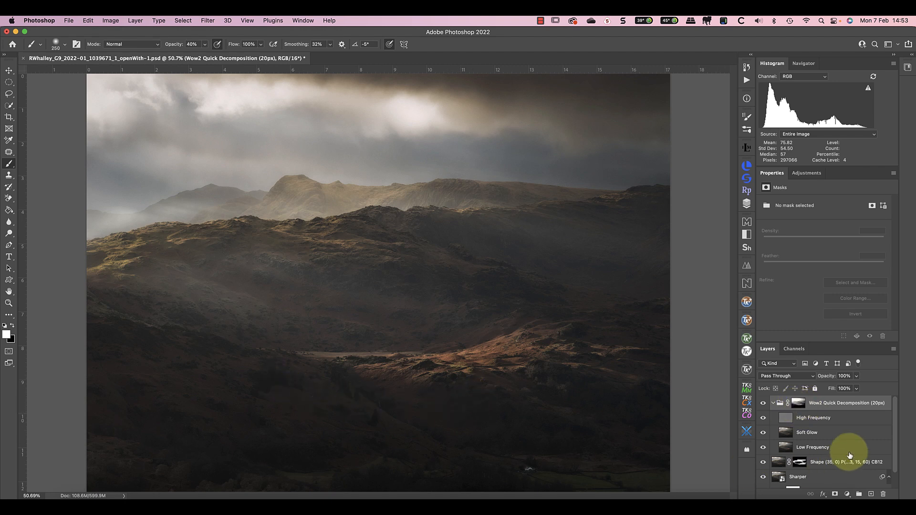
{"action": "left_click", "coordinate": [802, 405], "text": "alt"}
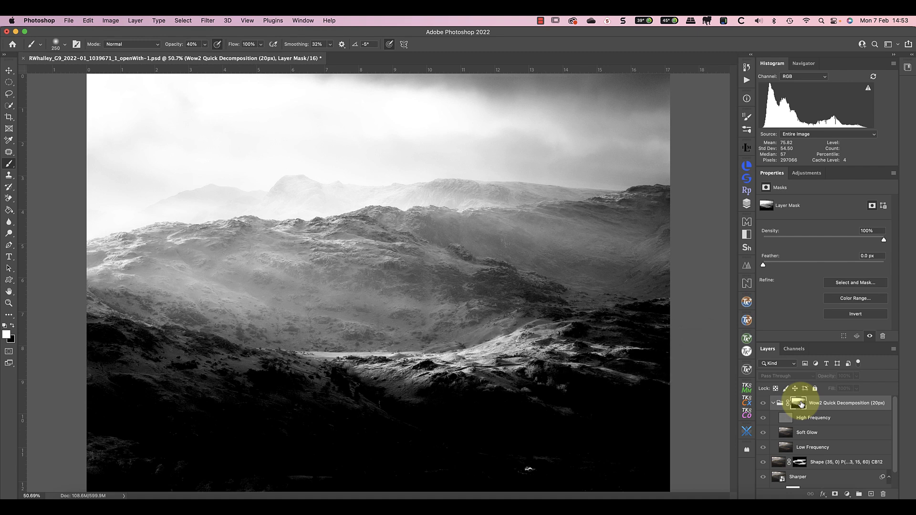
{"action": "left_click", "coordinate": [782, 405]}
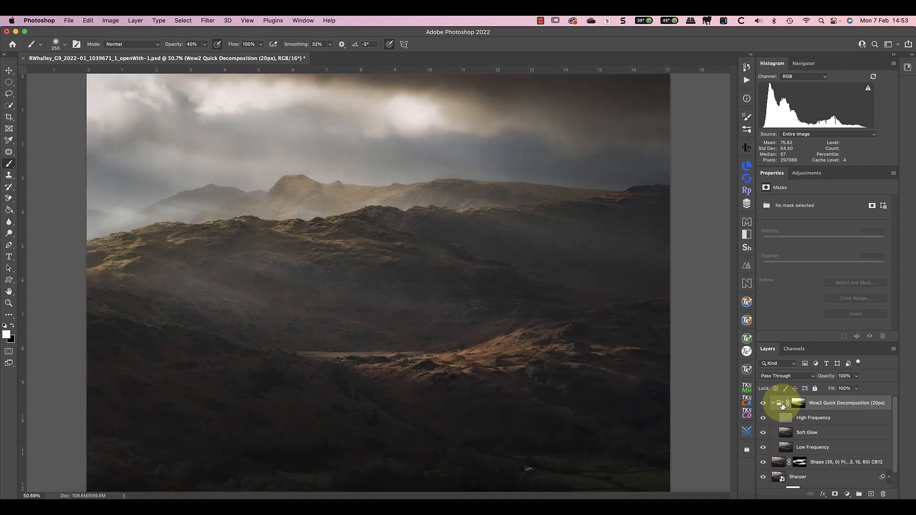
Raise the Soft Glow layer's opacity to 36%, and compare with the decomposition group hidden
{"action": "left_click", "coordinate": [807, 434]}
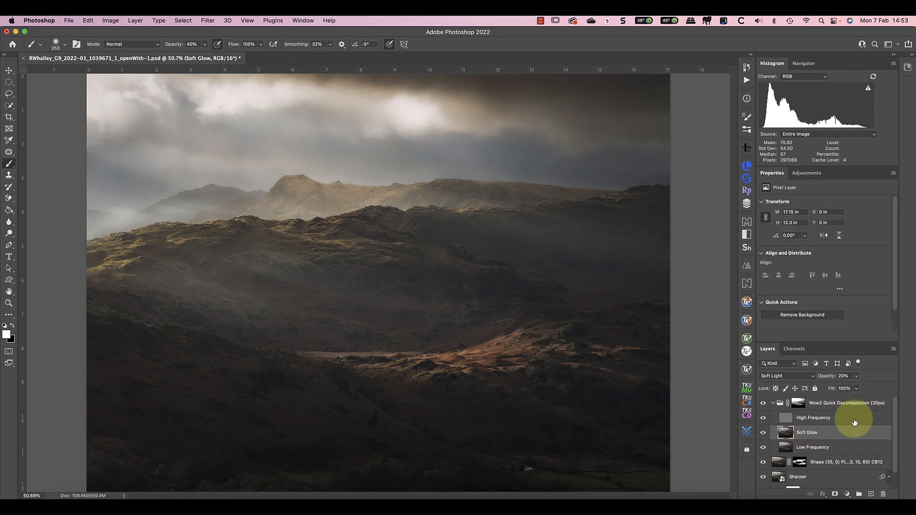
{"action": "left_click", "coordinate": [857, 389]}
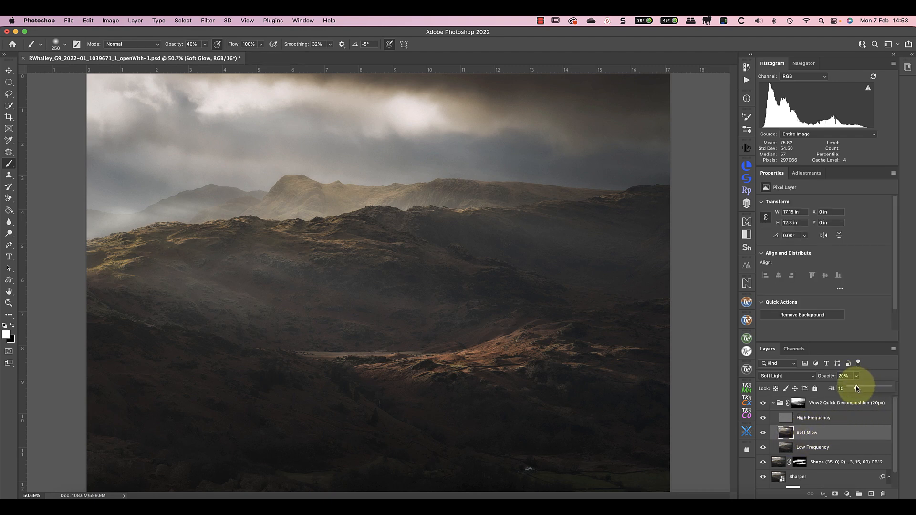
{"action": "left_click_drag", "start_coordinate": [857, 389], "coordinate": [865, 389]}
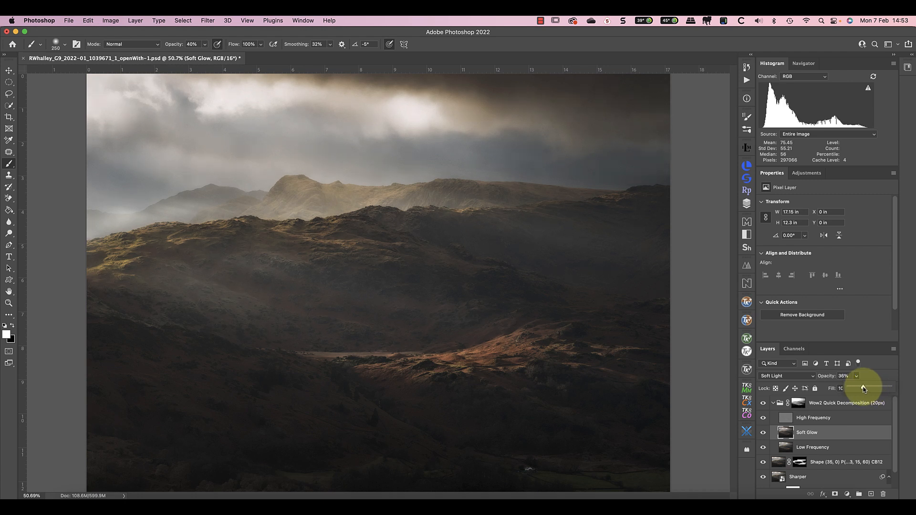
{"action": "left_click", "coordinate": [763, 406]}
{"action": "left_click", "coordinate": [764, 405]}
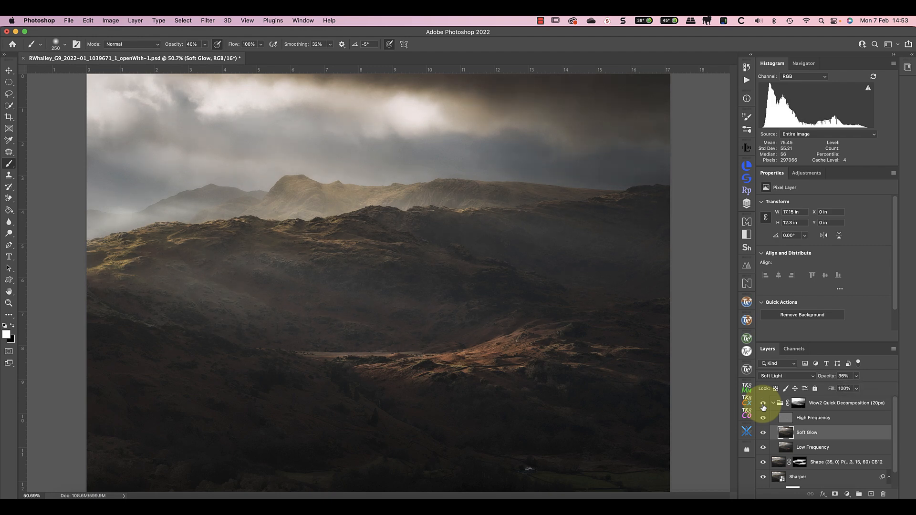
{"action": "left_click", "coordinate": [763, 406]}
{"action": "left_click", "coordinate": [764, 406]}
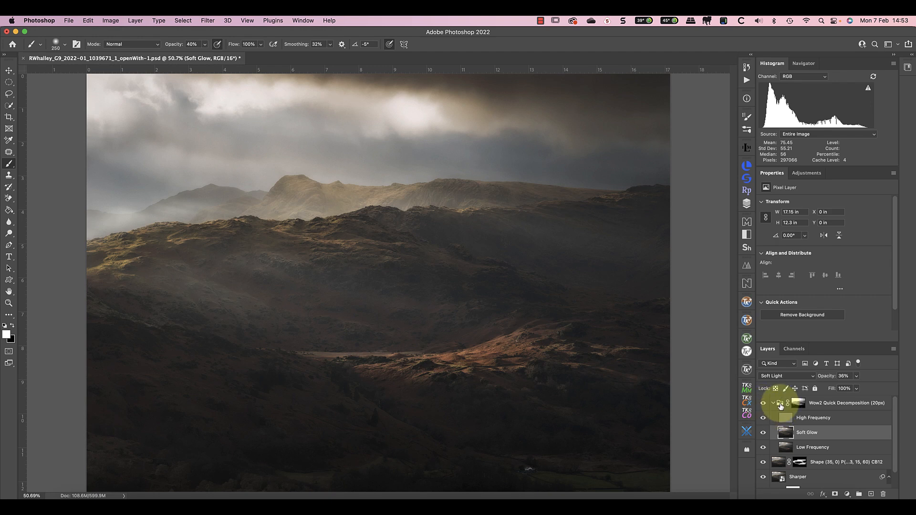
Add a Levels adjustment layer and place it above the decomposition group, outside it
{"action": "left_click", "coordinate": [780, 406]}
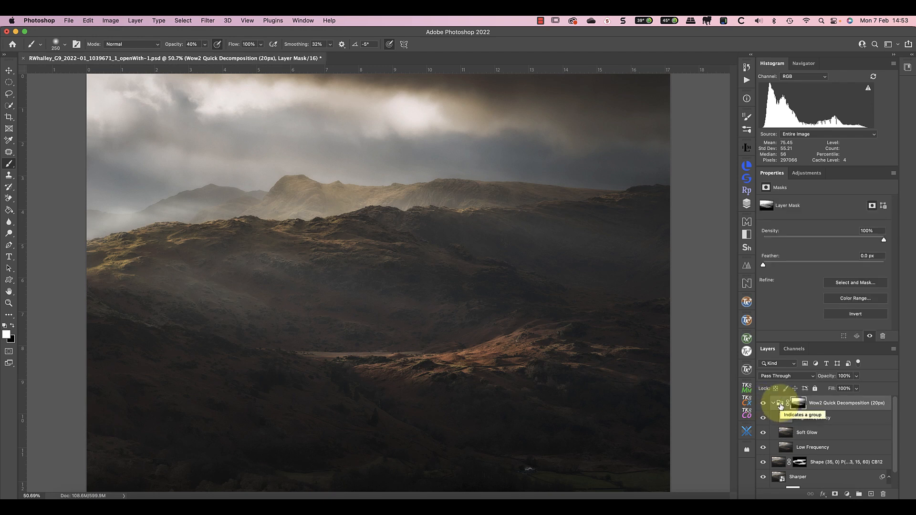
{"action": "left_click", "coordinate": [807, 173]}
{"action": "left_click", "coordinate": [793, 194]}
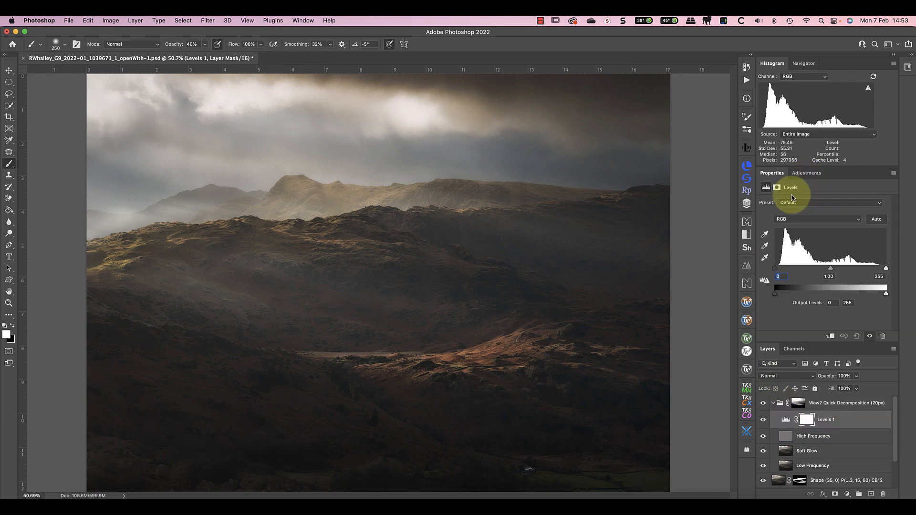
{"action": "left_click_drag", "start_coordinate": [780, 422], "coordinate": [779, 395]}
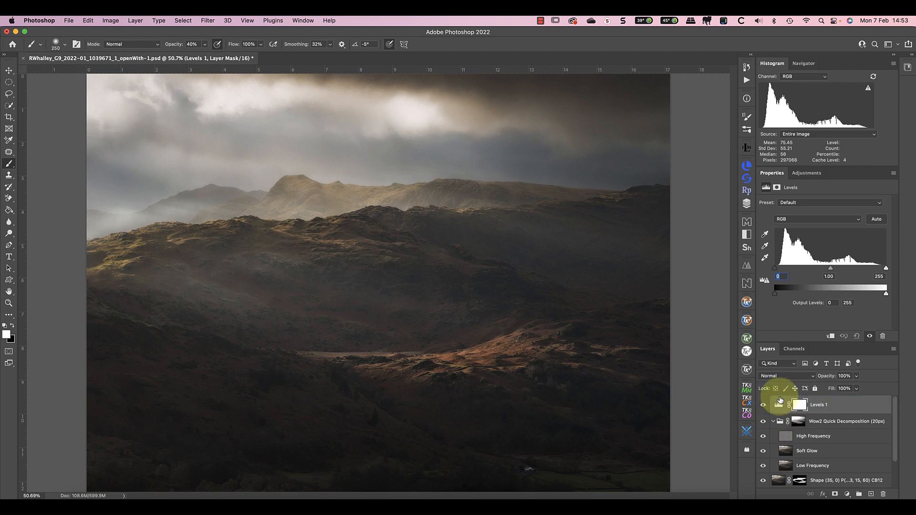
Set the Levels adjustment's input values to black point 5, midtones 1.17 and white point 249
{"action": "left_click_drag", "start_coordinate": [775, 269], "coordinate": [824, 270]}
{"action": "left_click_drag", "start_coordinate": [891, 274], "coordinate": [884, 270]}
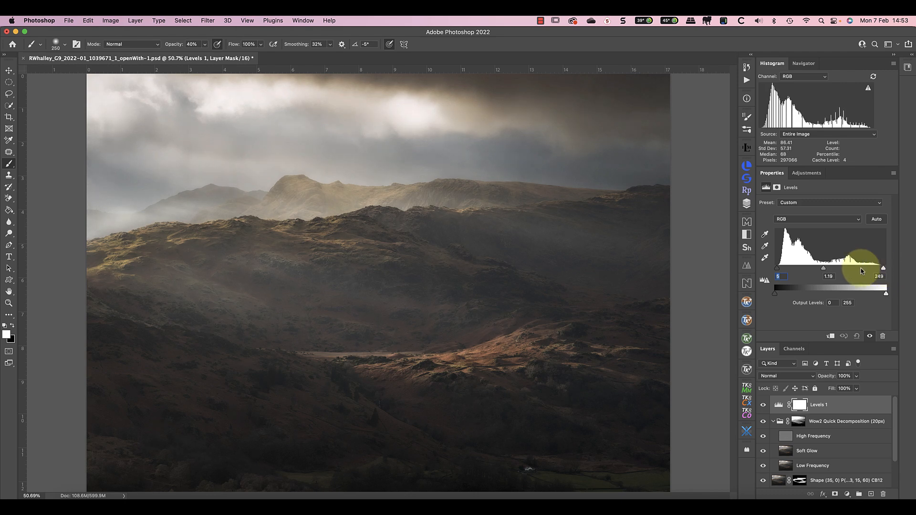
{"action": "left_click_drag", "start_coordinate": [825, 270], "coordinate": [825, 271]}
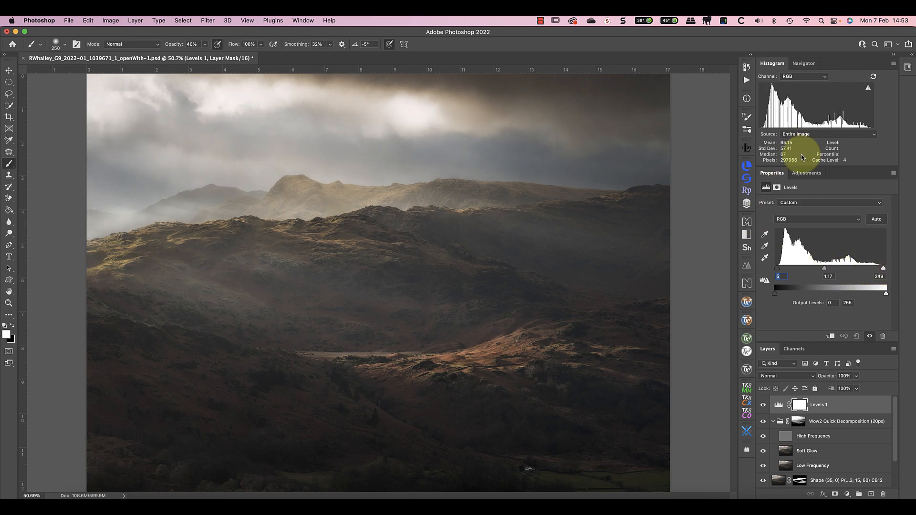